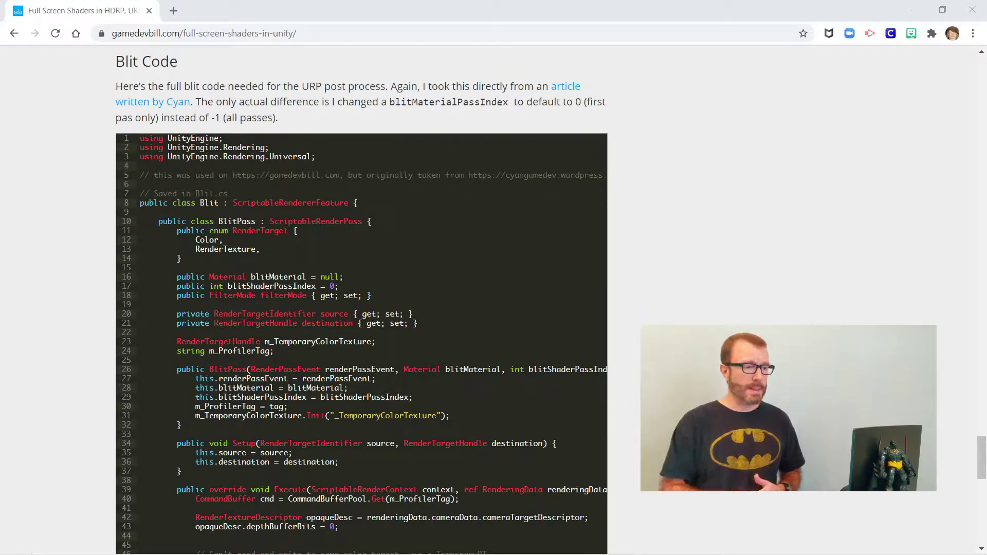
Scroll through the gamedevbill article's full Blit code listing in Chrome
scroll(362, 298, down, 5)
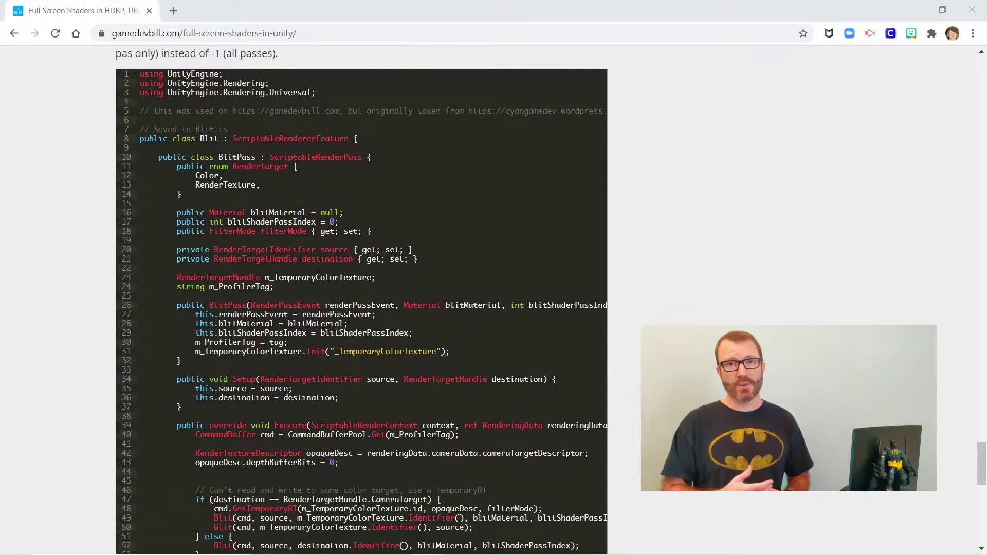
scroll(361, 298, down, 4)
scroll(361, 298, down, 3)
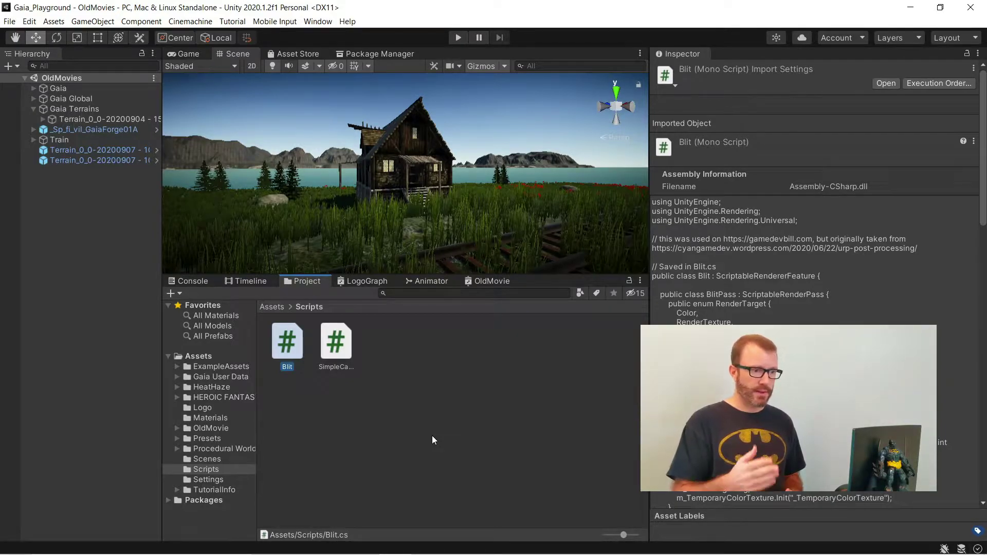
Add a Blit renderer feature to the ForwardRenderer asset in the Settings folder
click(220, 481)
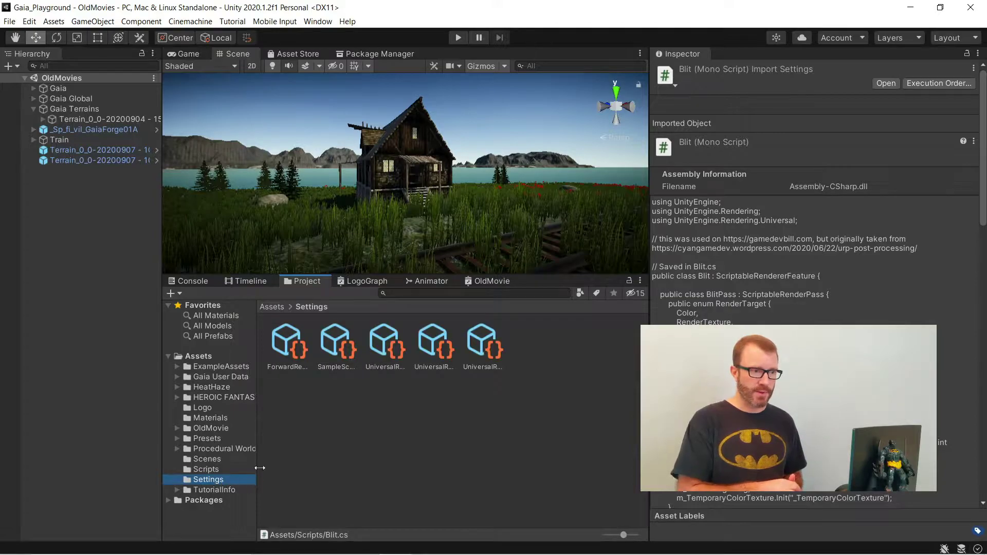
click(290, 356)
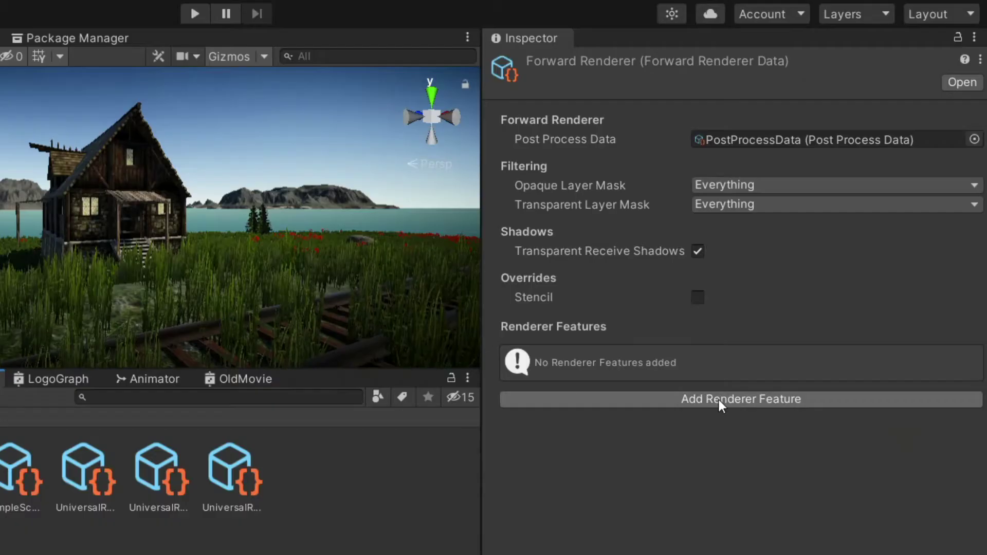
click(808, 295)
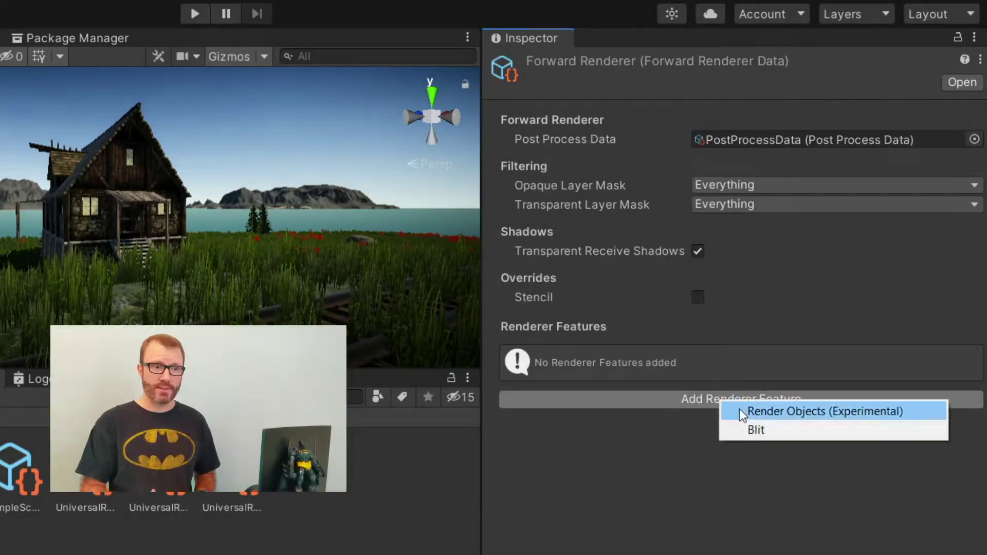
click(792, 429)
Name the feature SuperAwesomeBlit and change its Texture Id to _BlitPassWhatever
click(768, 370)
text(SuperAwe)
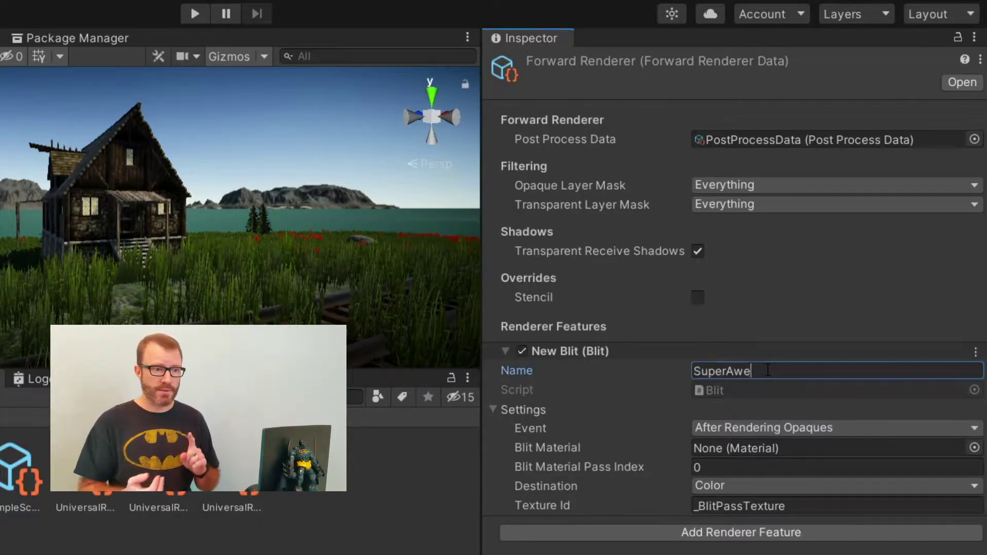
text(someBlit)
click(799, 507)
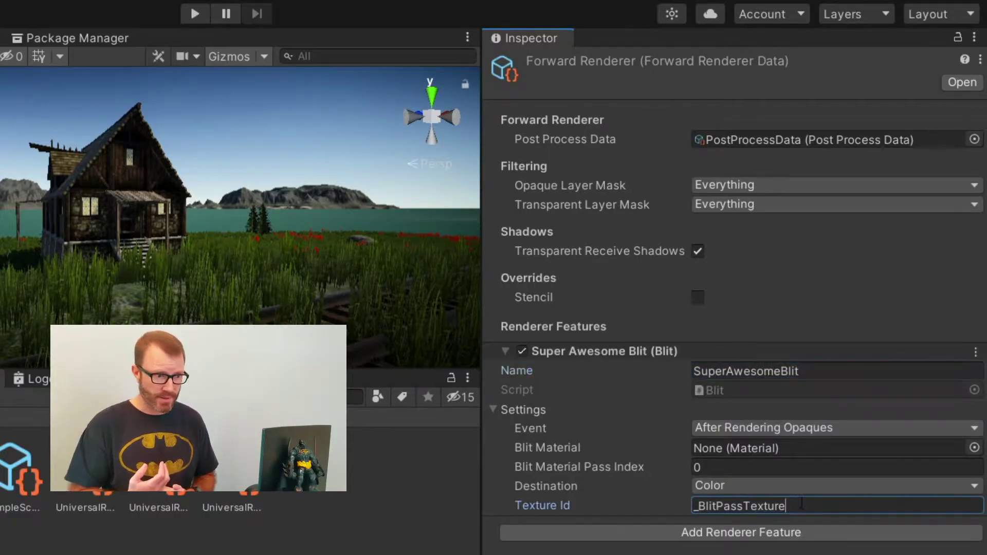
drag(799, 507, 730, 507)
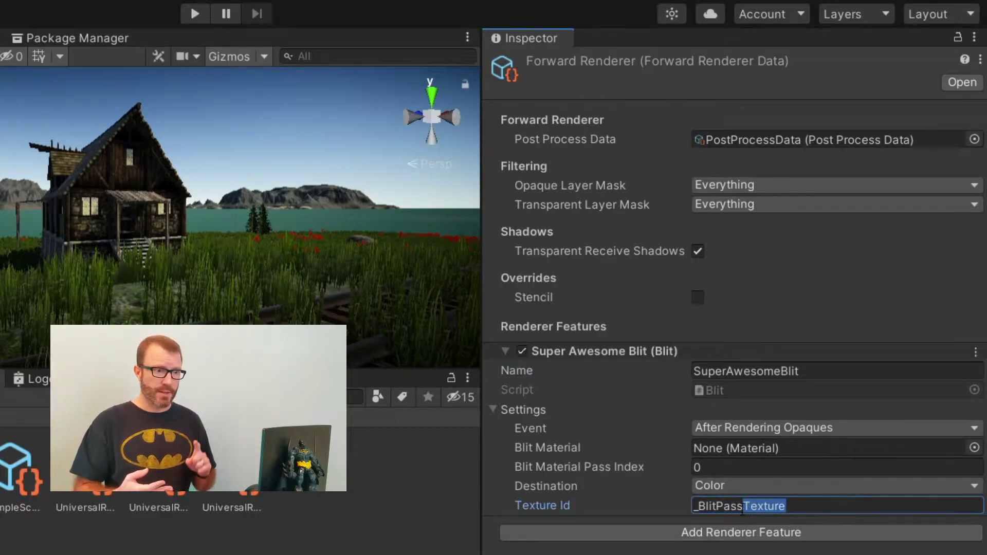
text(Whatever)
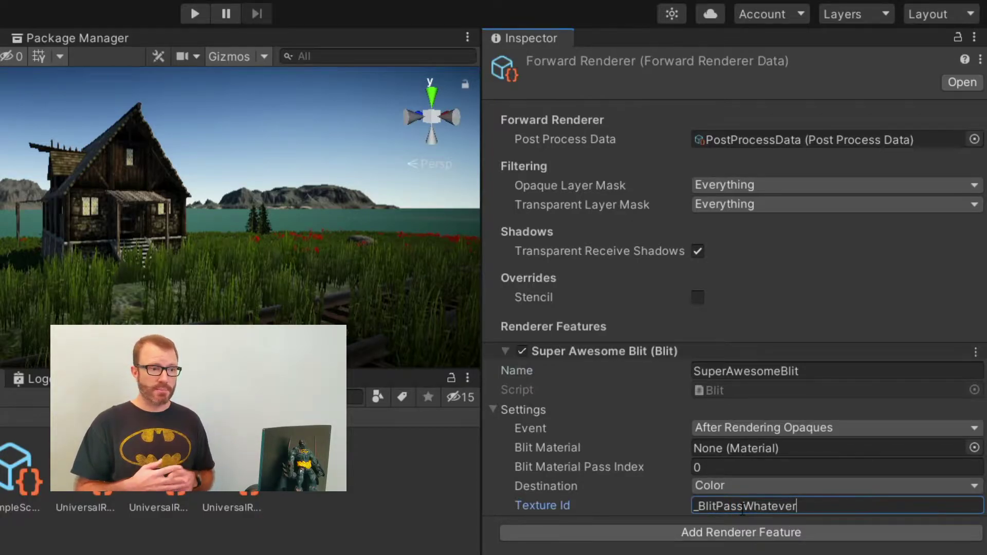
click(729, 469)
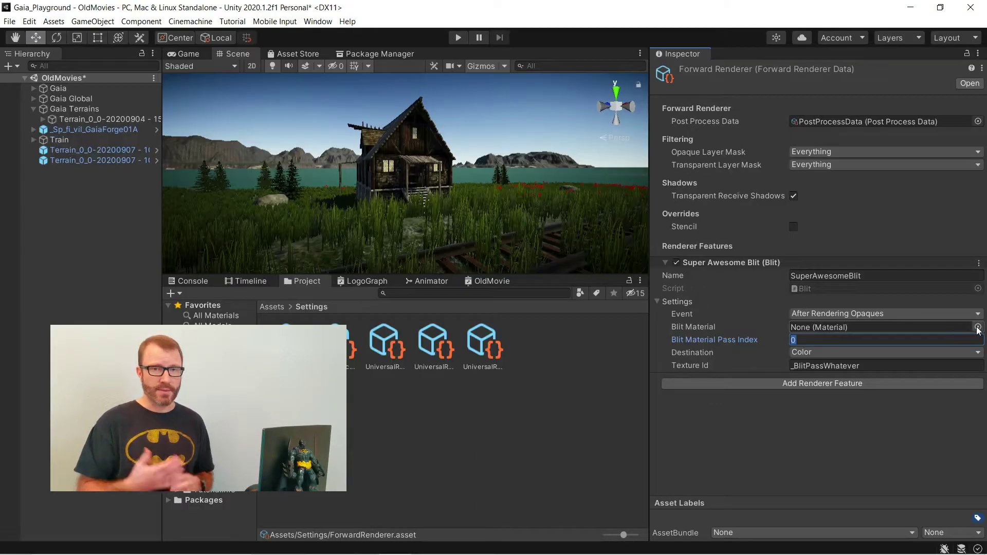
Assign OldMovie as the Blit Material and set the Event to After Rendering Transparents
click(973, 447)
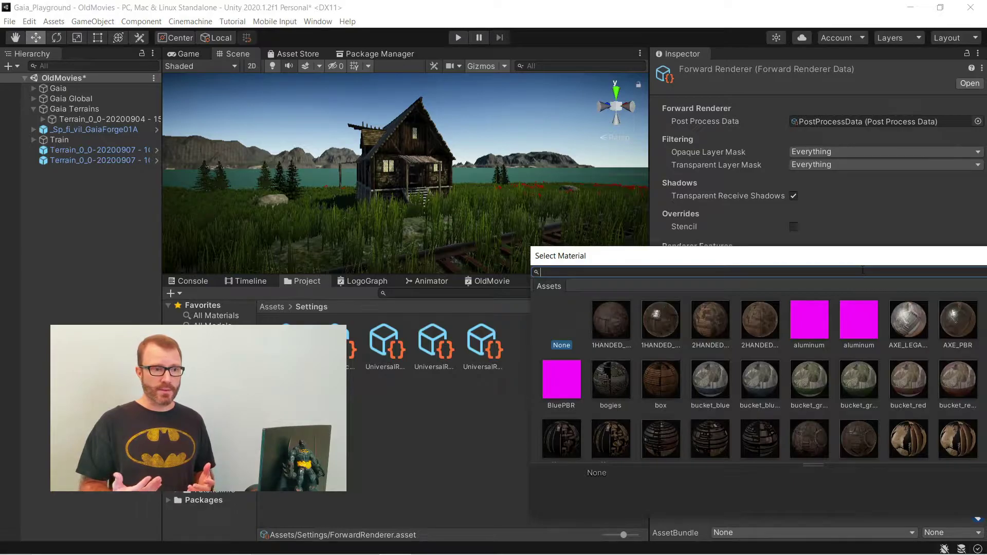
text(oldmovi)
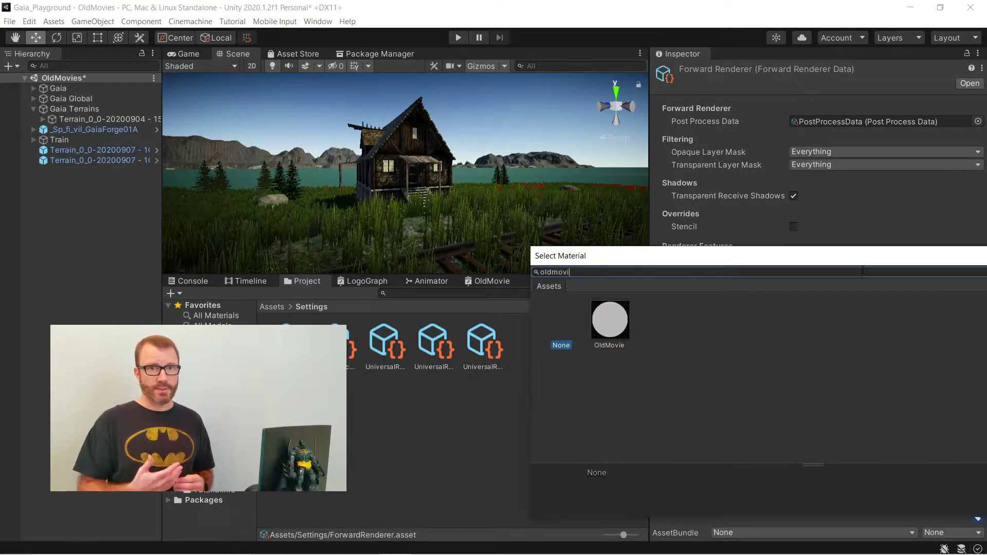
click(616, 326)
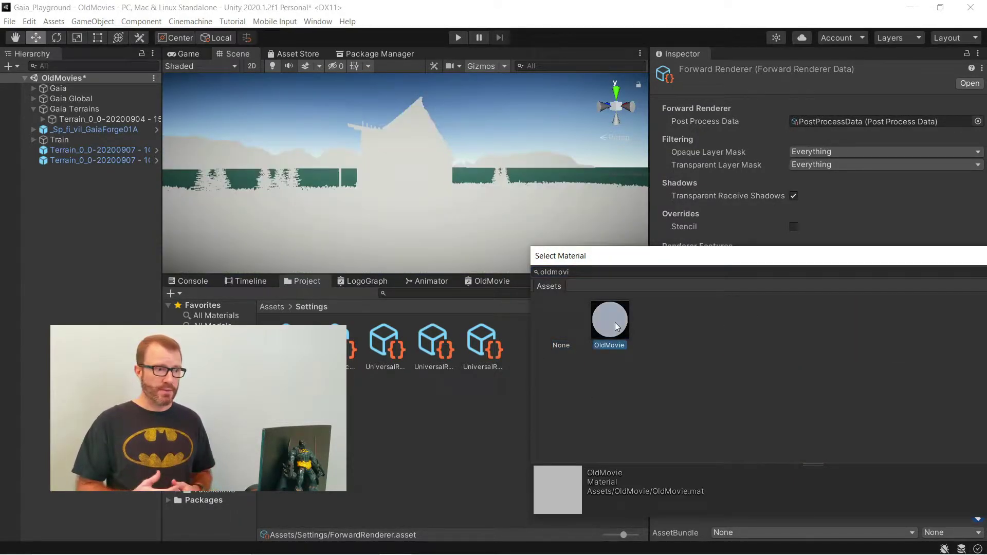
double_click(616, 326)
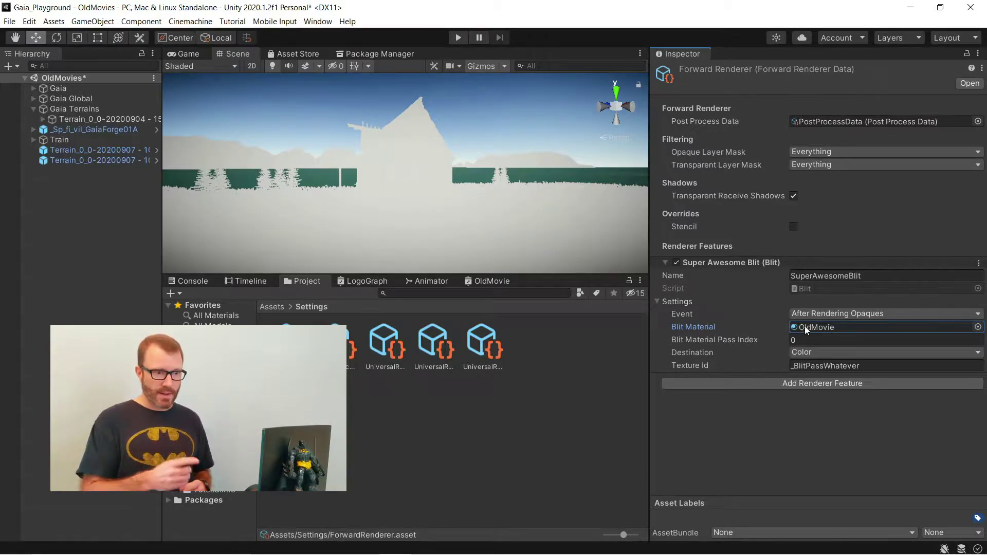
click(912, 314)
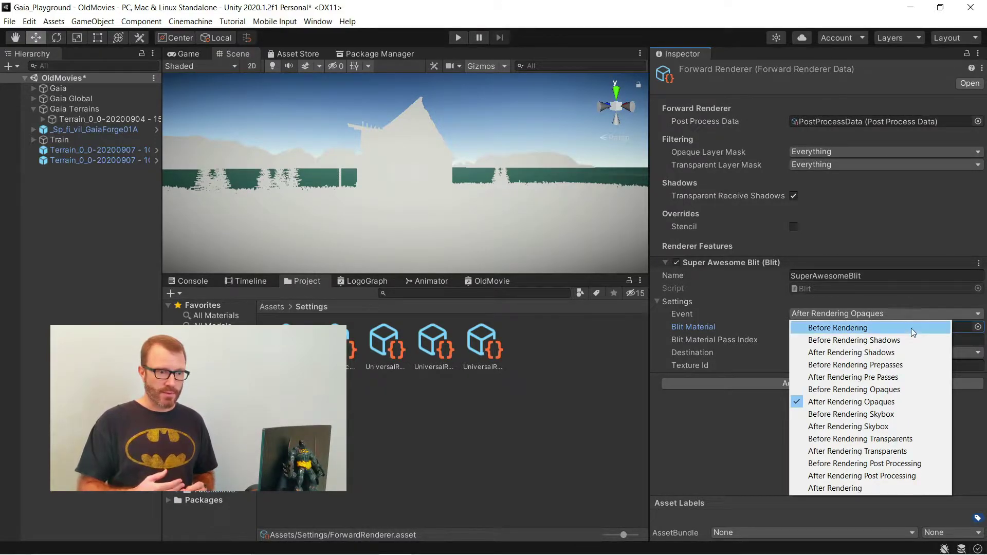
click(911, 450)
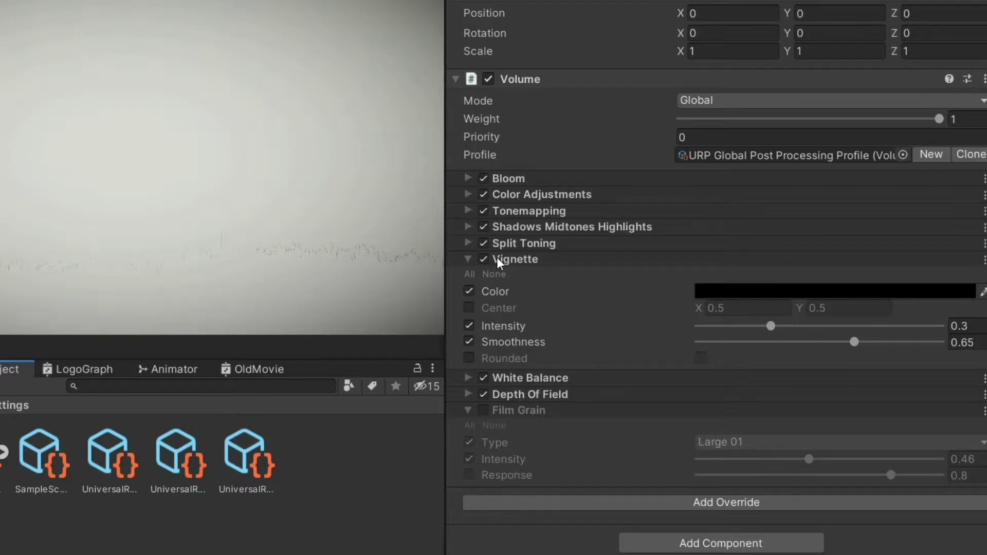
Toggle the Vignette override off and back on, then set its Intensity to 0.33
click(483, 259)
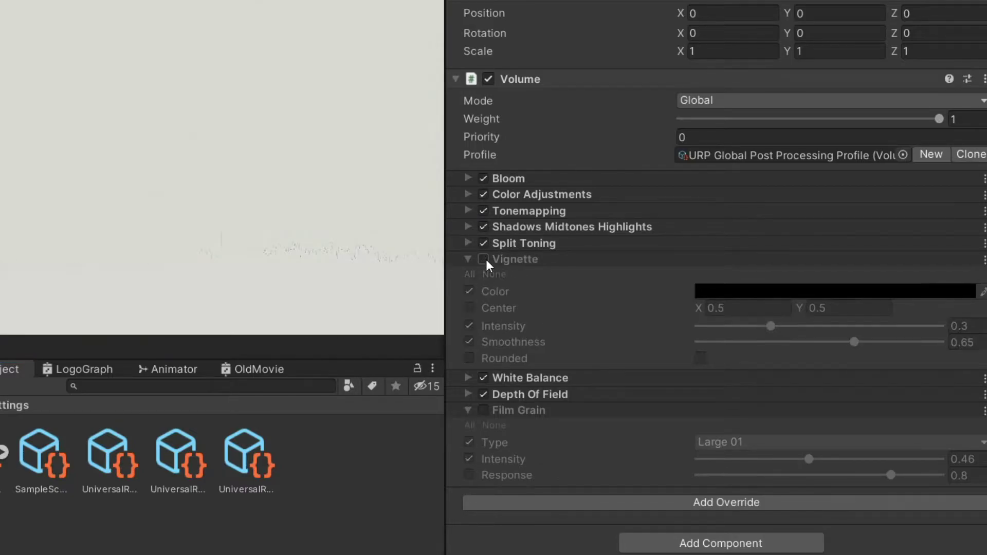
click(483, 259)
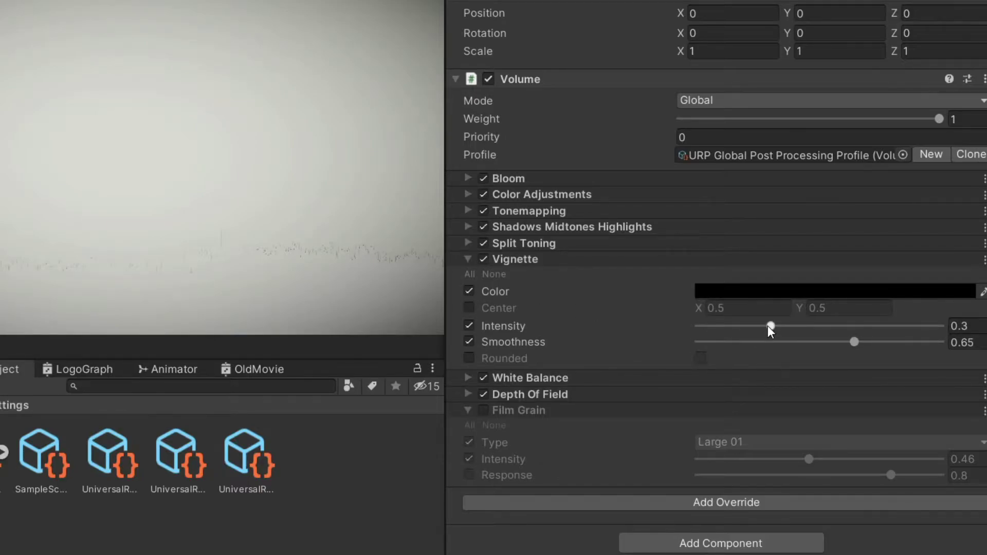
mouse_move(768, 325)
mouse_down()
mouse_move(855, 325)
mouse_move(777, 327)
mouse_up()
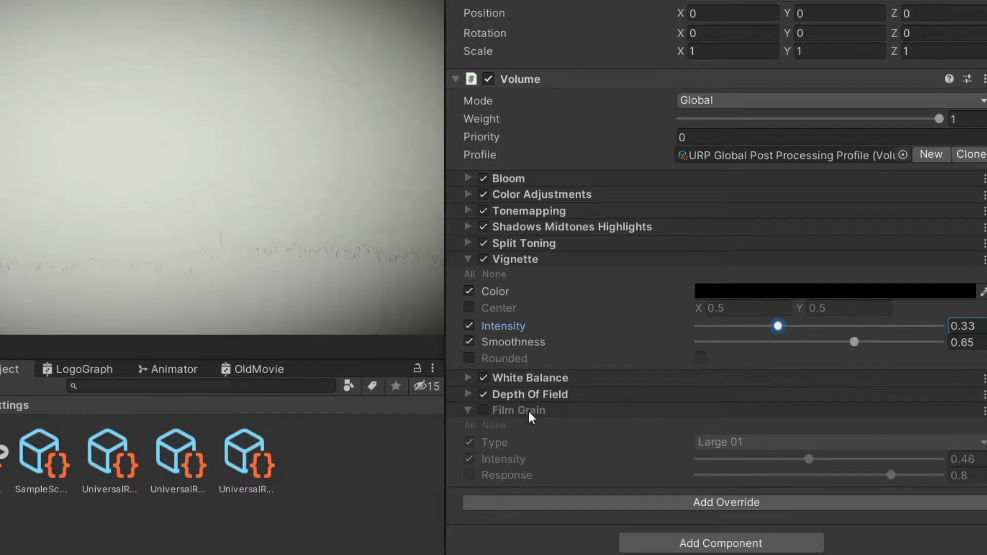
Try Film Grain as Medium 1, then Large 01 at intensity 0.307, and switch it off
click(484, 412)
click(791, 443)
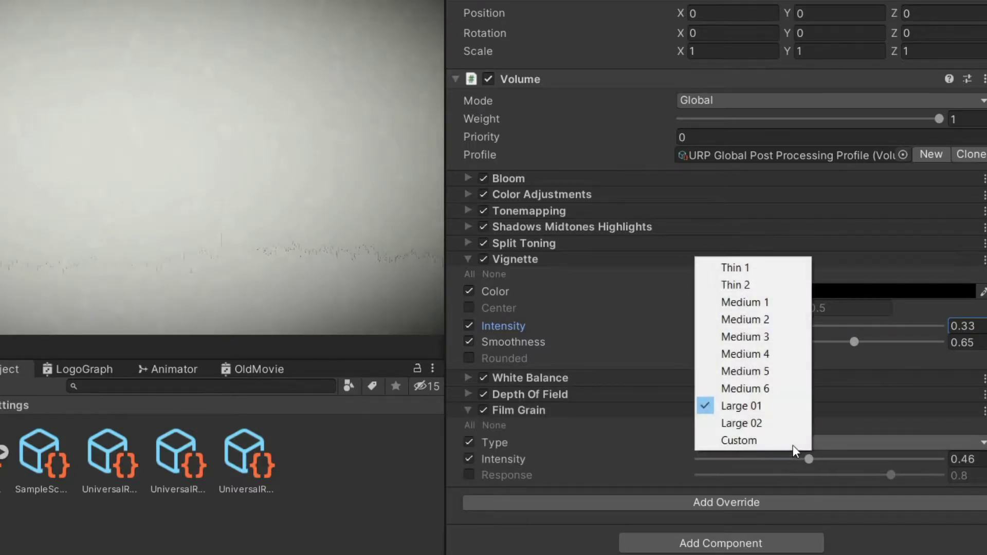
click(778, 304)
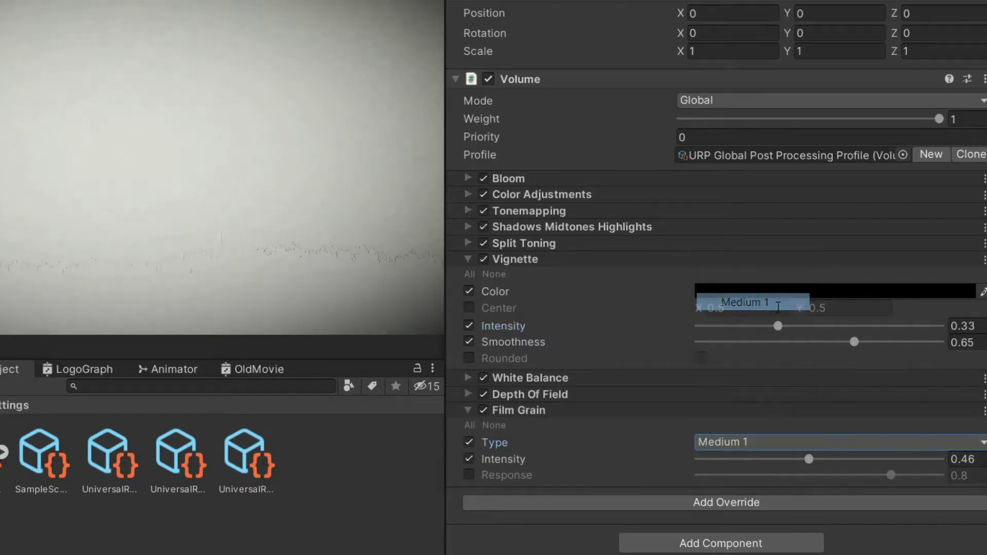
click(790, 446)
click(790, 403)
drag(808, 458, 813, 460)
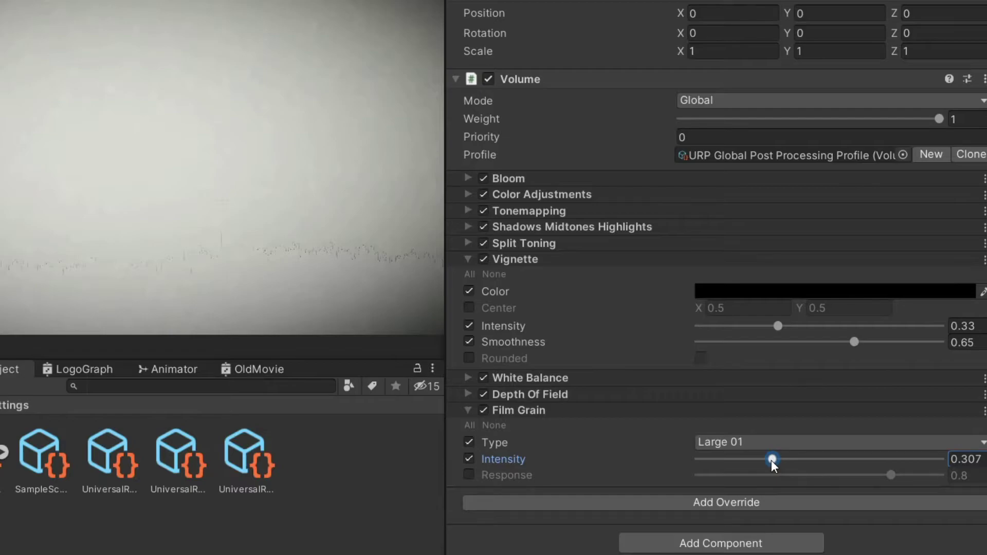
click(483, 411)
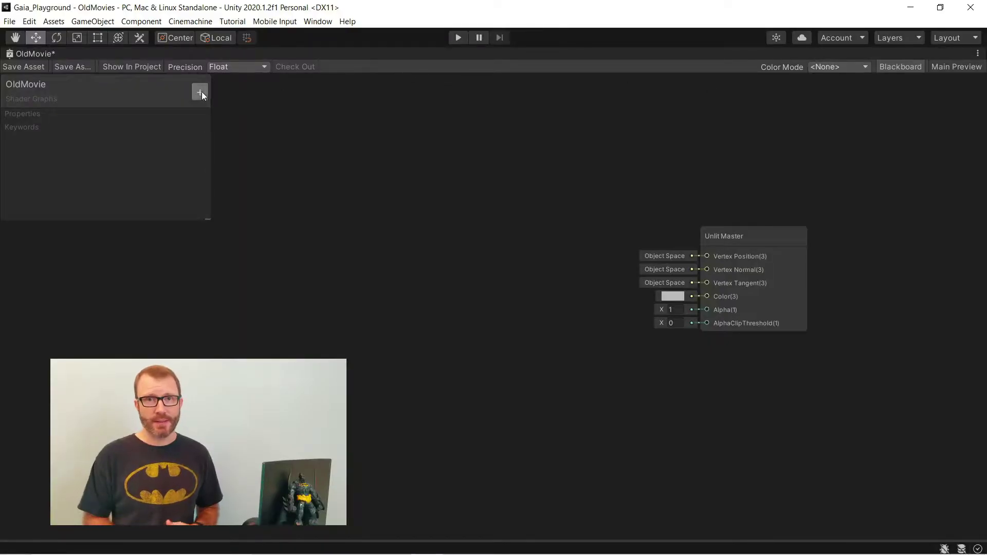
Add a Texture2D property named MainTex and place it on the graph
click(201, 93)
click(256, 161)
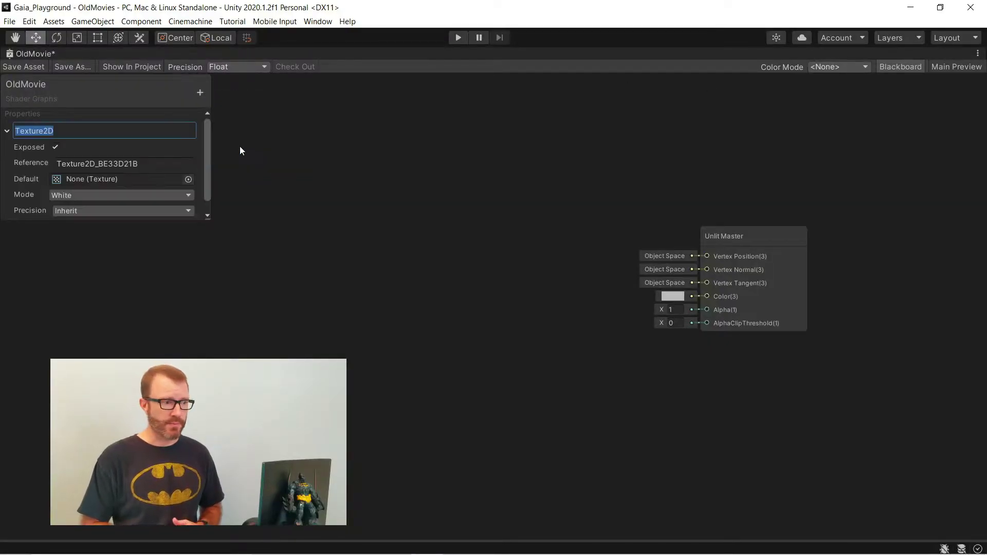
text(MainTex)
click(150, 160)
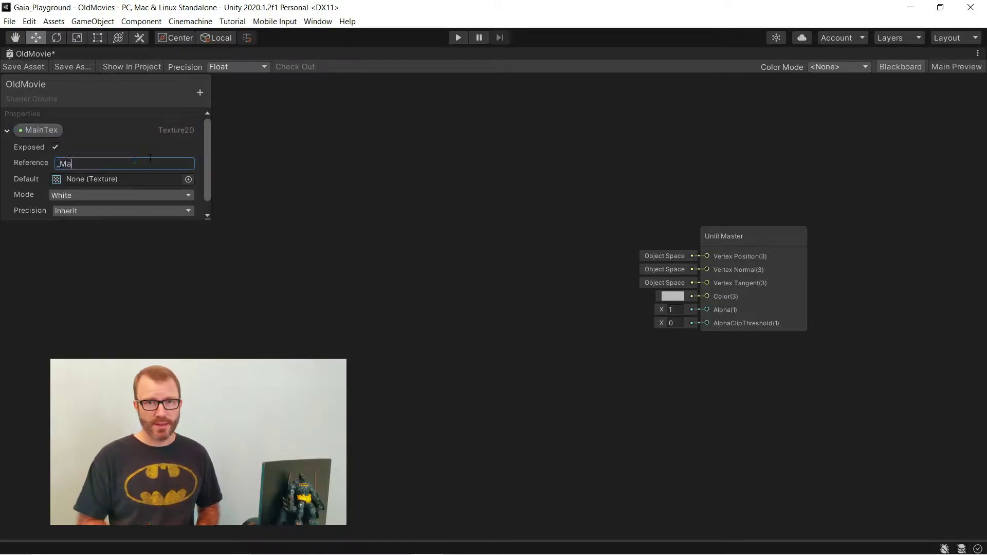
drag(39, 130, 219, 259)
click(890, 71)
Create a Sample Texture 2D node for MainTex and move the texture nodes left
text(sample)
key(Return)
click(415, 387)
click(379, 279)
Feed the sampled texture into a Dot Product with weights 0.3, 0.59 and 0.11
key(space)
text(do)
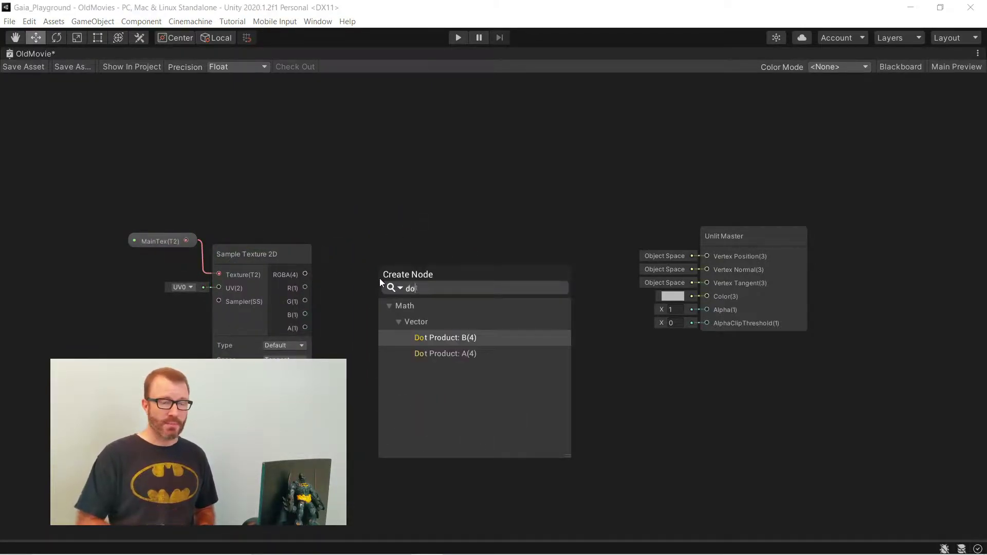
key(Down)
key(Return)
click(339, 339)
text(0.59)
key(Tab)
text(0.11)
key(Tab)
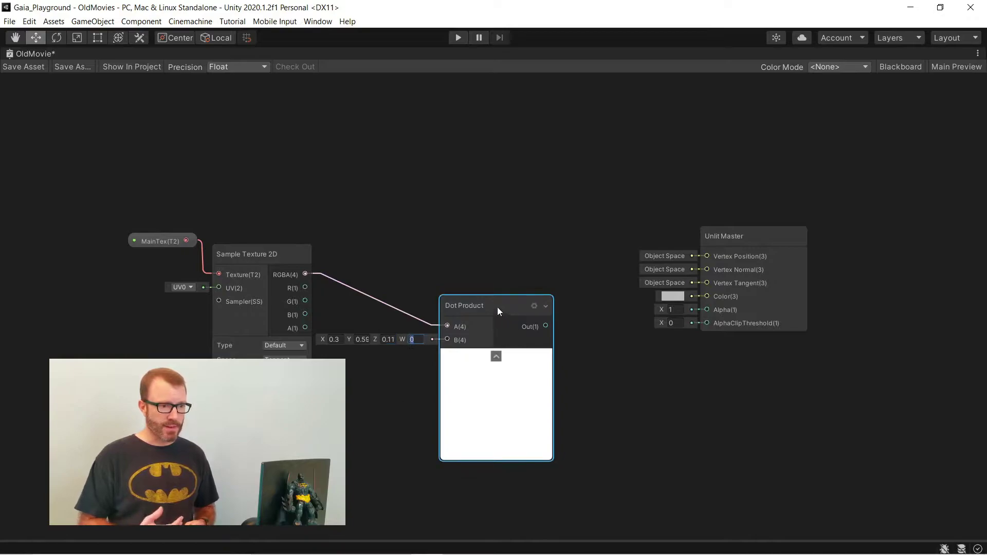
drag(497, 305, 501, 314)
click(502, 360)
Rearrange the texture and Unlit Master nodes and add a Multiply fed by the Dot Product
drag(329, 226, 177, 276)
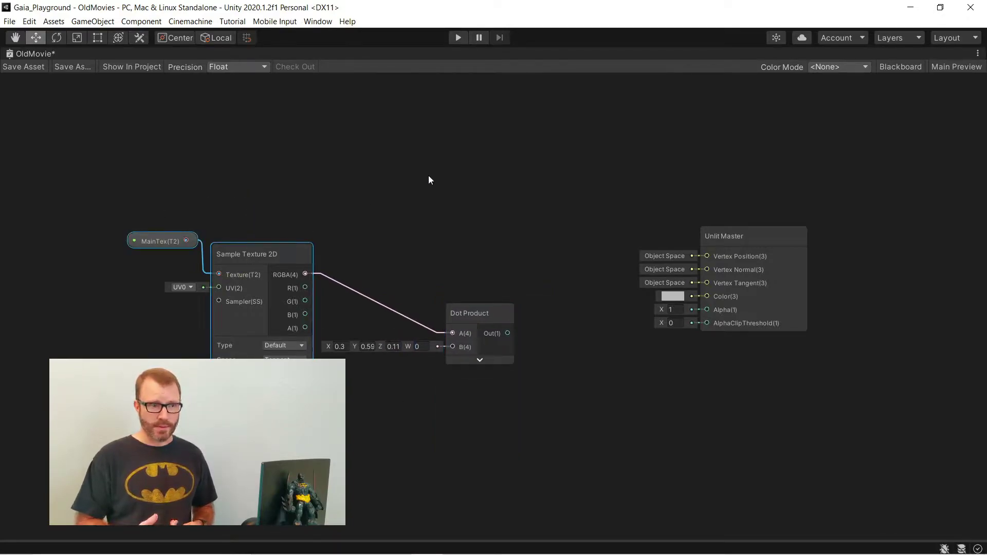
drag(745, 237, 650, 158)
drag(507, 333, 570, 337)
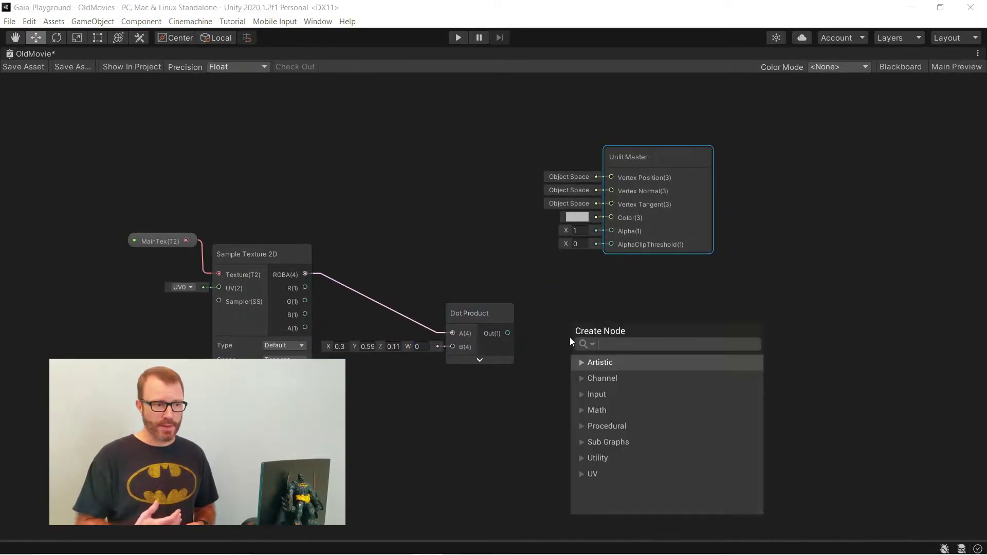
text(mul)
key(Return)
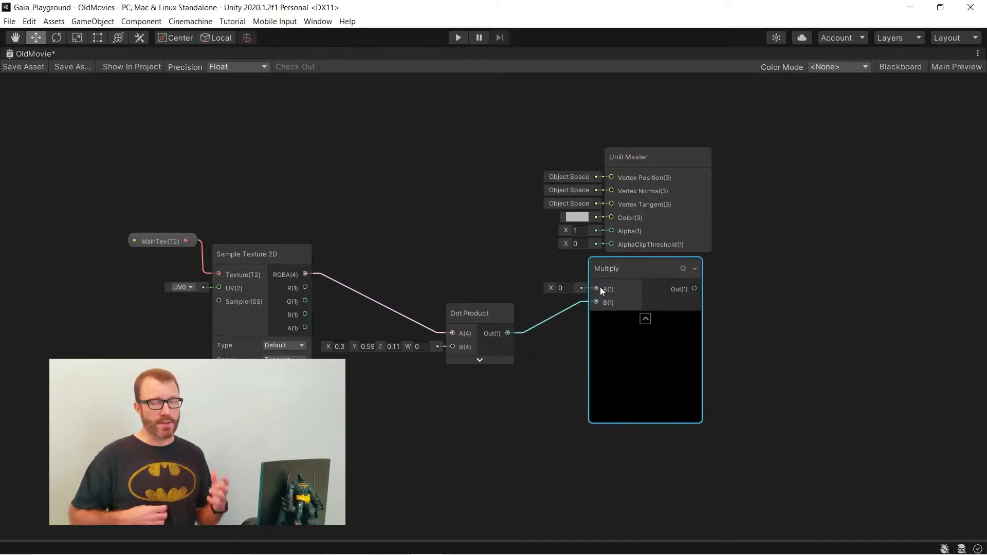
Multiply by a pale yellow Color node, wire it into the master Color, and save
key(space)
text(colo)
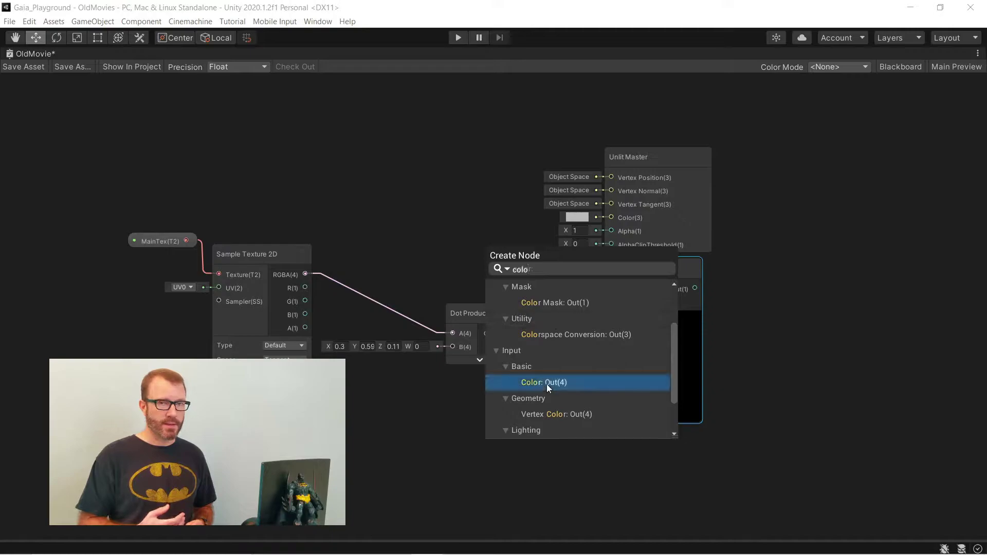
click(545, 383)
drag(428, 252, 436, 223)
drag(650, 157, 838, 239)
drag(694, 288, 777, 311)
drag(499, 279, 547, 280)
click(495, 260)
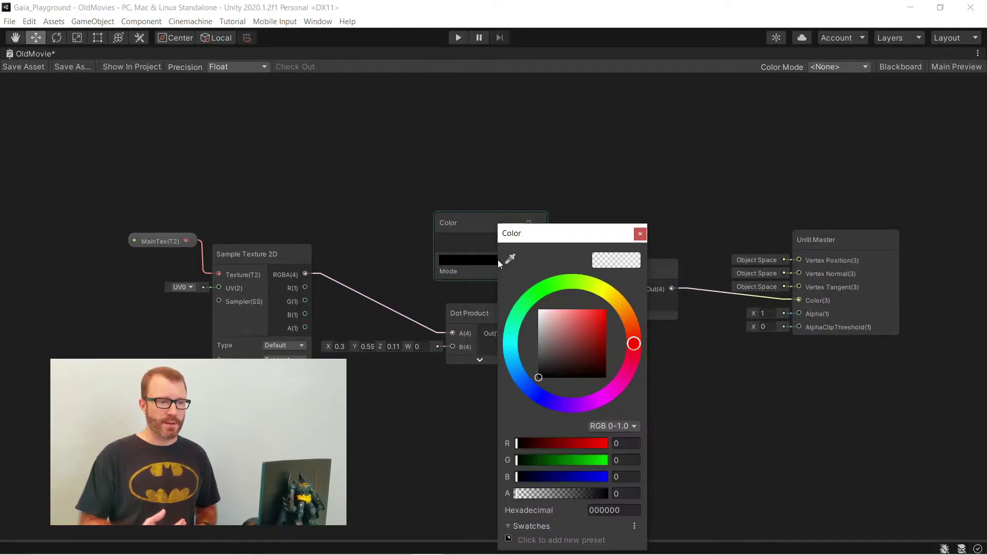
click(604, 290)
click(564, 312)
click(636, 232)
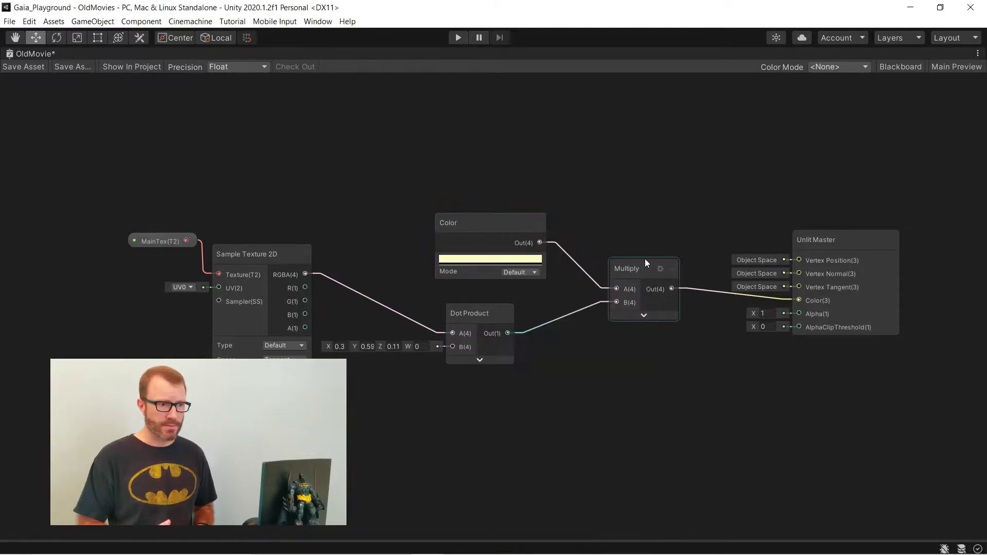
click(39, 66)
Restore the docked layout, then maximize the OldMovie shader graph panel
double_click(36, 56)
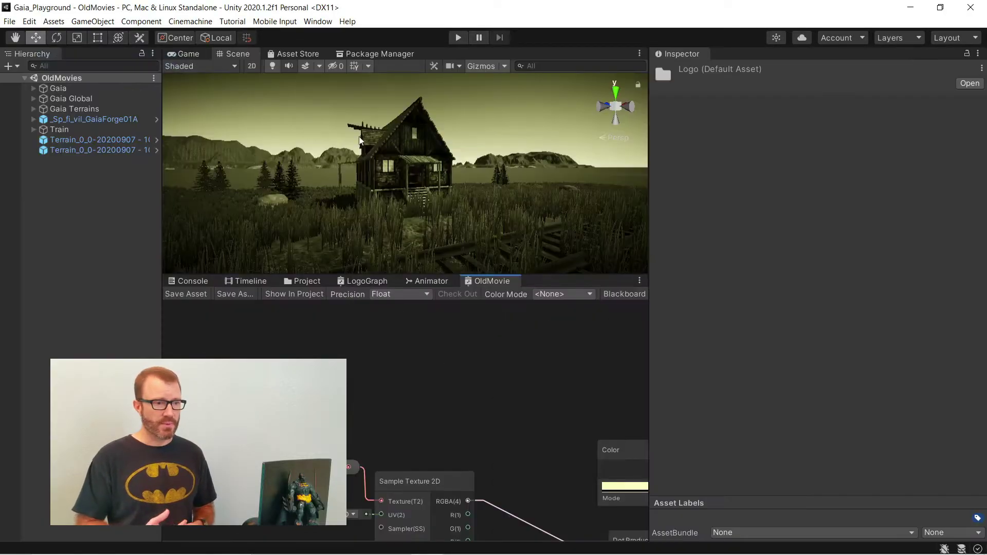
right_click(496, 281)
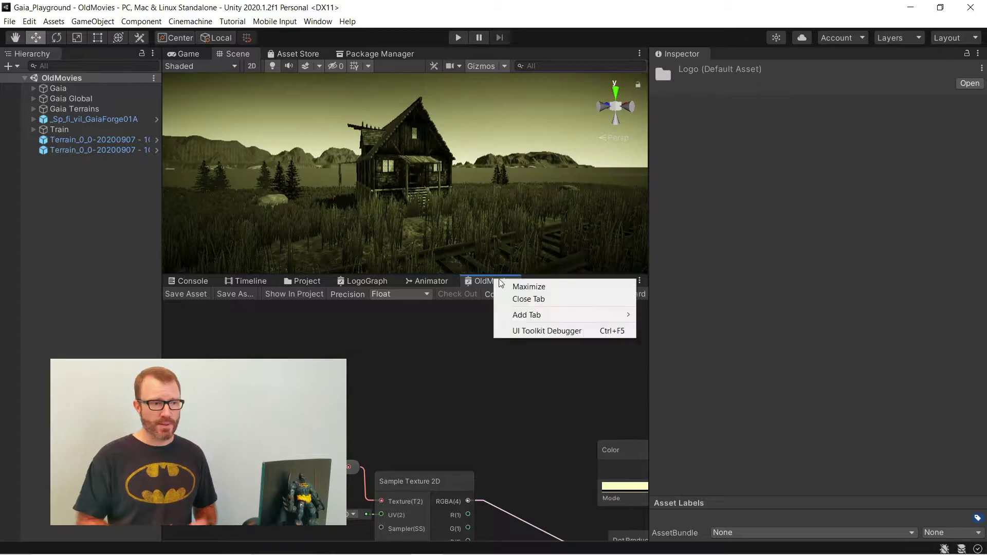
click(508, 283)
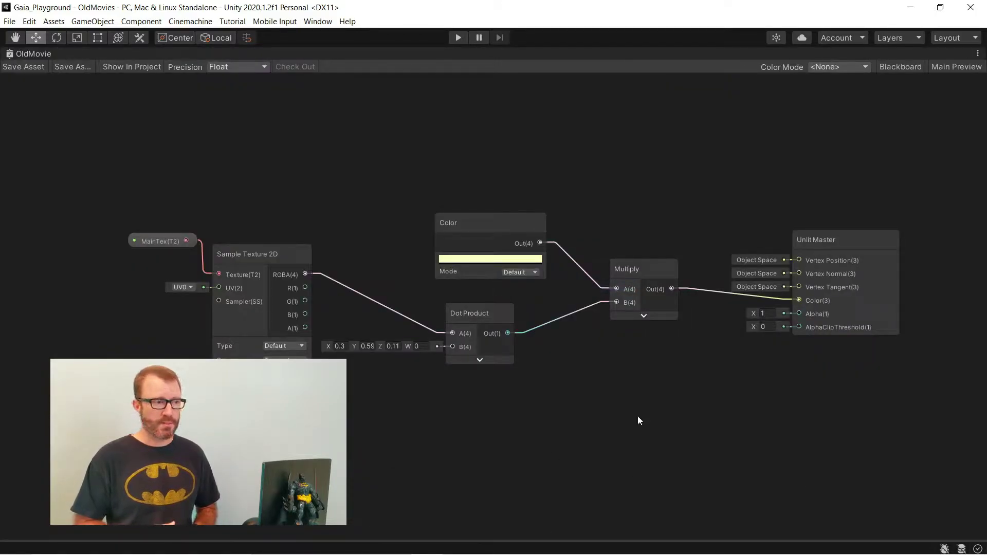
Group the Color, Dot Product and Multiply nodes under the title Sepia
drag(491, 216, 487, 220)
right_click(487, 220)
click(560, 345)
text(Sepia)
key(Return)
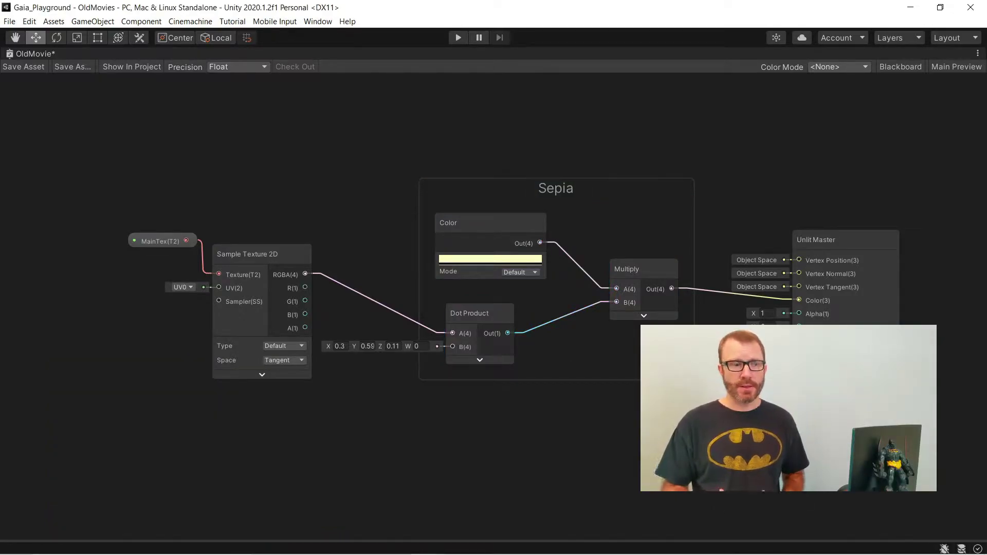
Insert a Multiply between the Sample Texture 2D RGBA and the Dot Product's A input
key(f)
drag(528, 419, 379, 219)
drag(493, 250, 452, 252)
text(mult)
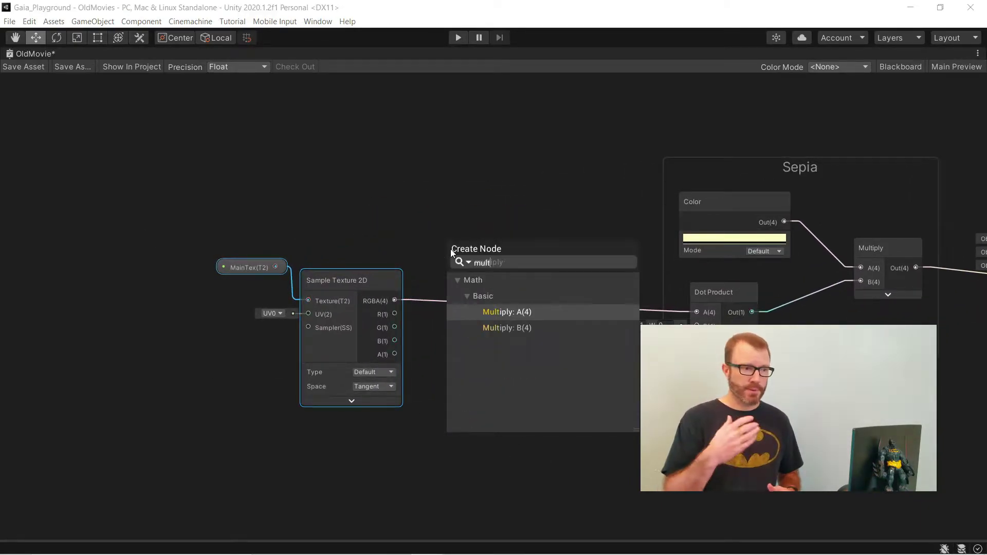
key(Down)
key(Return)
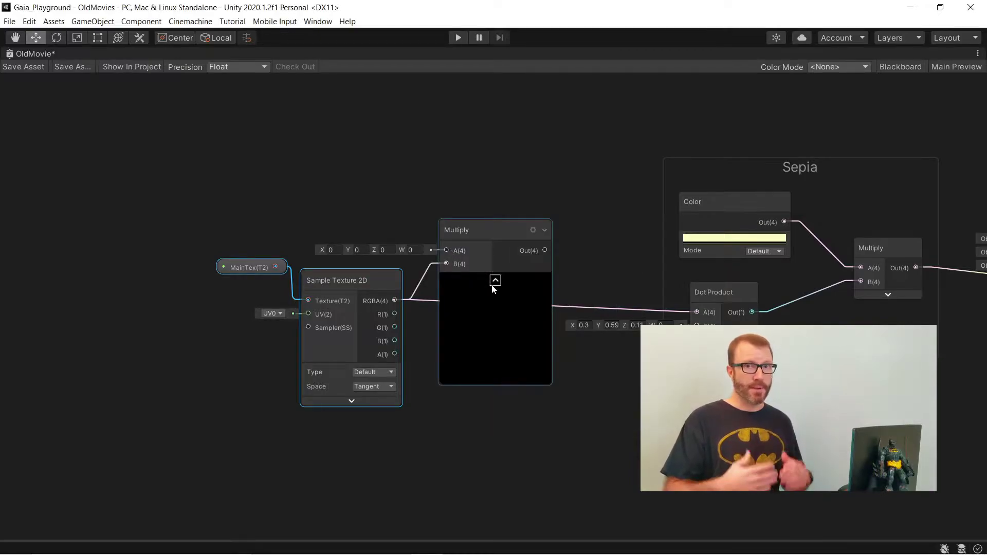
click(493, 280)
drag(501, 250, 698, 312)
drag(462, 233, 549, 227)
click(253, 326)
Add a Time node feeding a Multiply with B set to 0.2
right_click(96, 177)
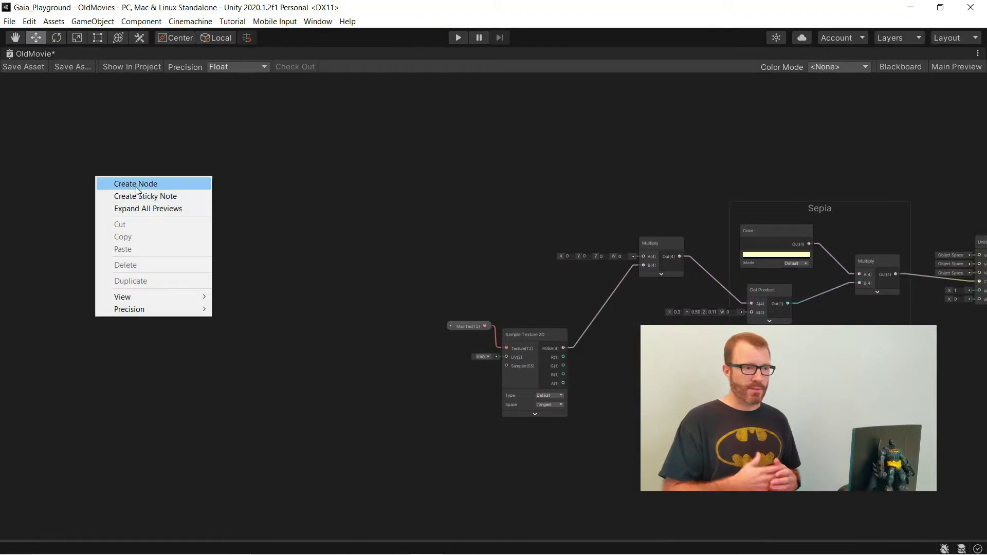
click(136, 184)
text(time)
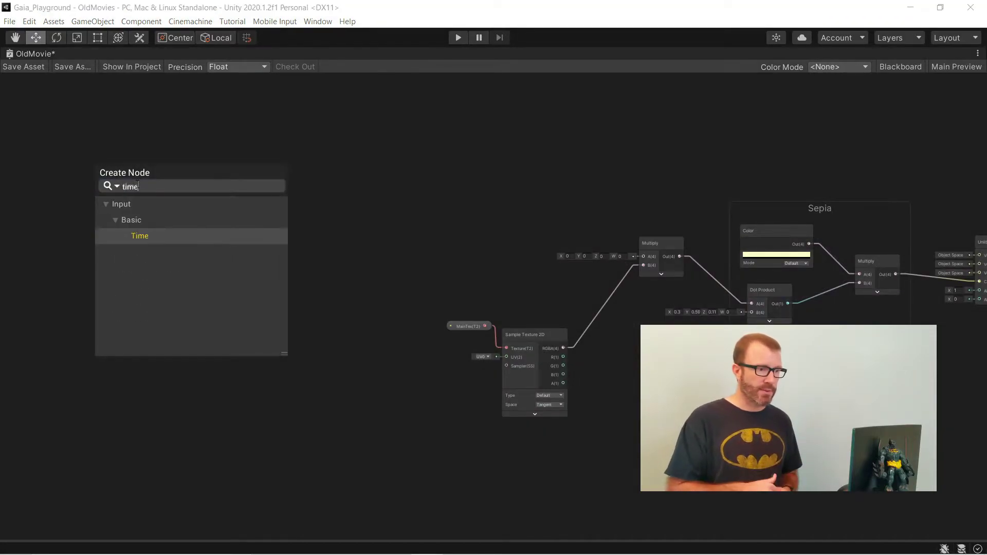
key(Return)
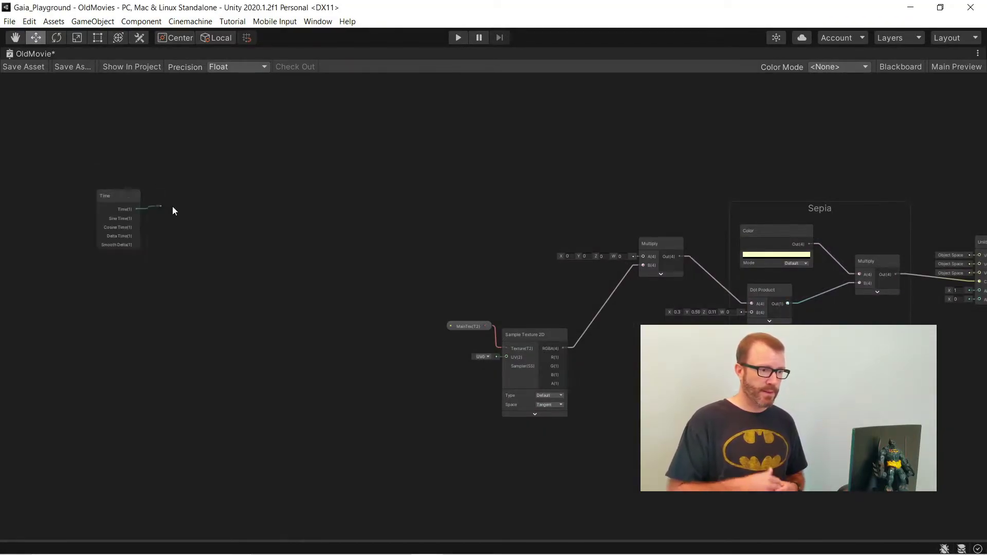
key(space)
text(multiply)
key(Return)
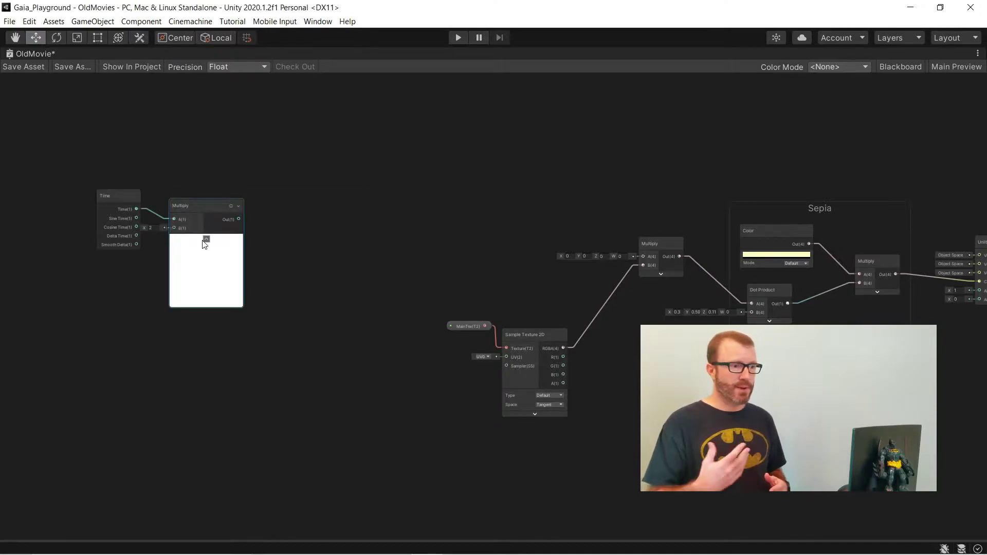
click(206, 239)
click(150, 227)
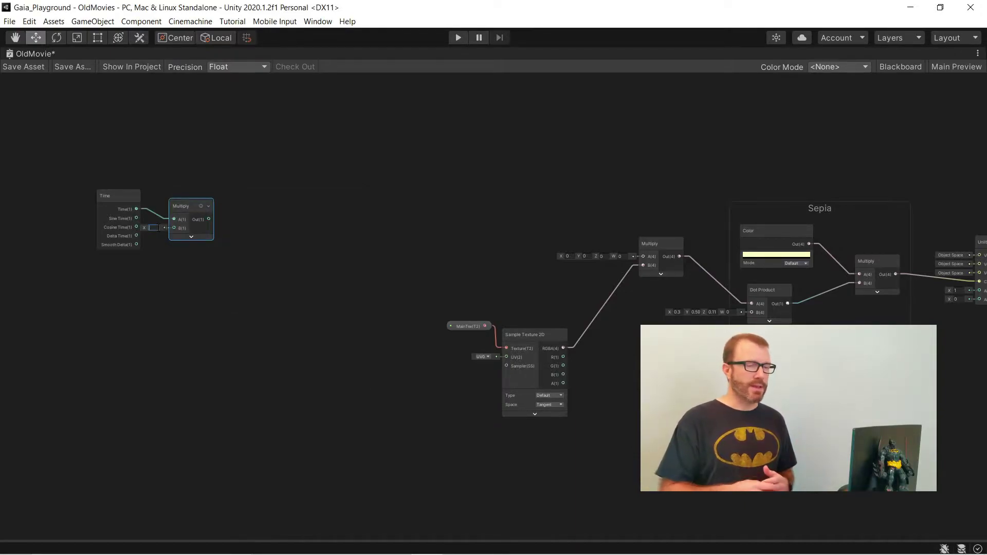
text(0.2)
scroll(149, 236, up, 4)
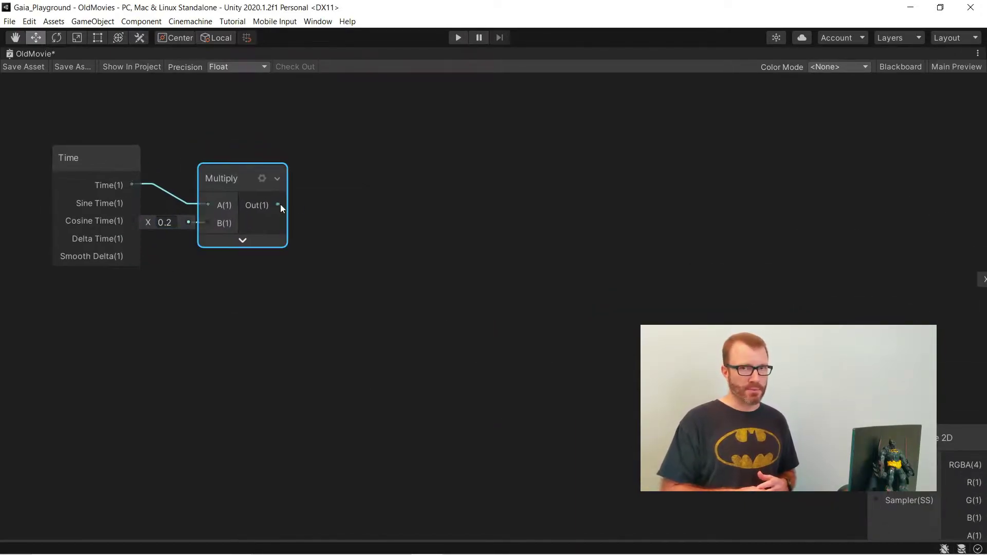
Drive a Simple Noise node's UV from that Multiply and set its Scale to 50
drag(277, 204, 355, 226)
text(simple)
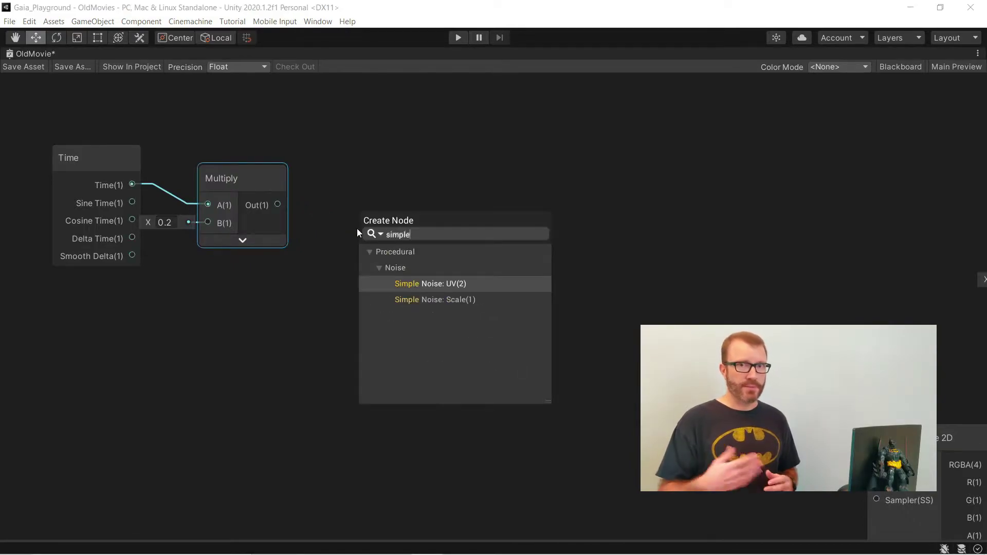
key(Return)
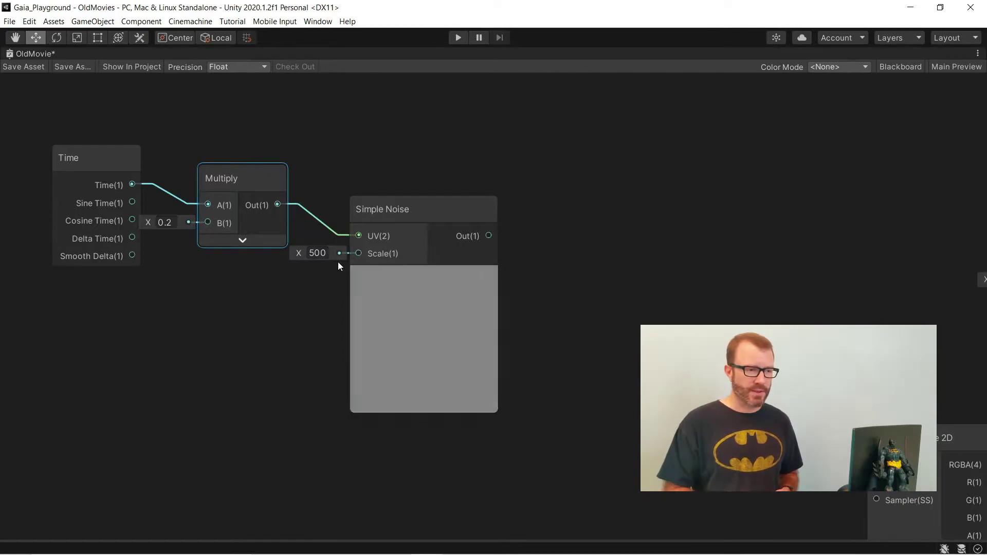
click(311, 239)
key(Delete)
click(459, 302)
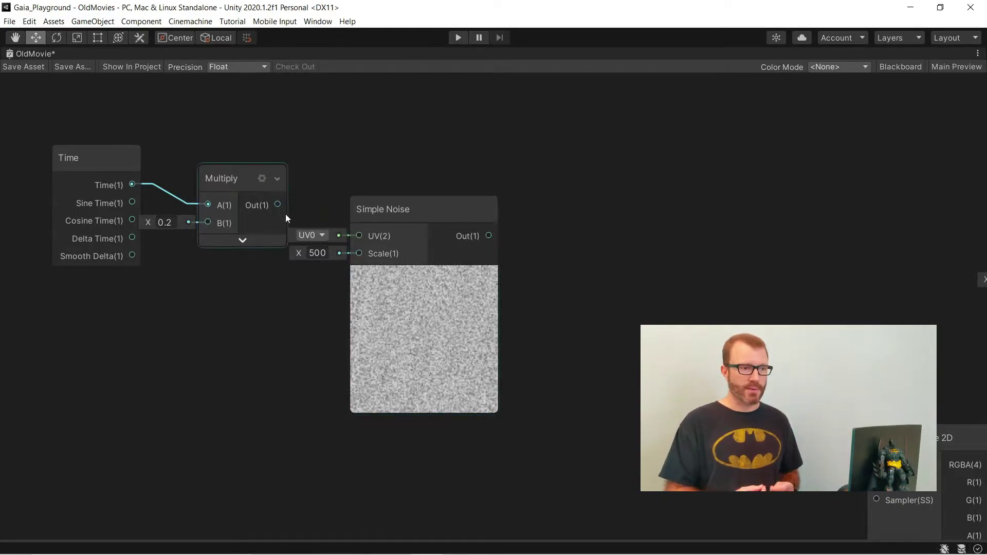
drag(285, 205, 358, 236)
click(328, 258)
key(BackSpace)
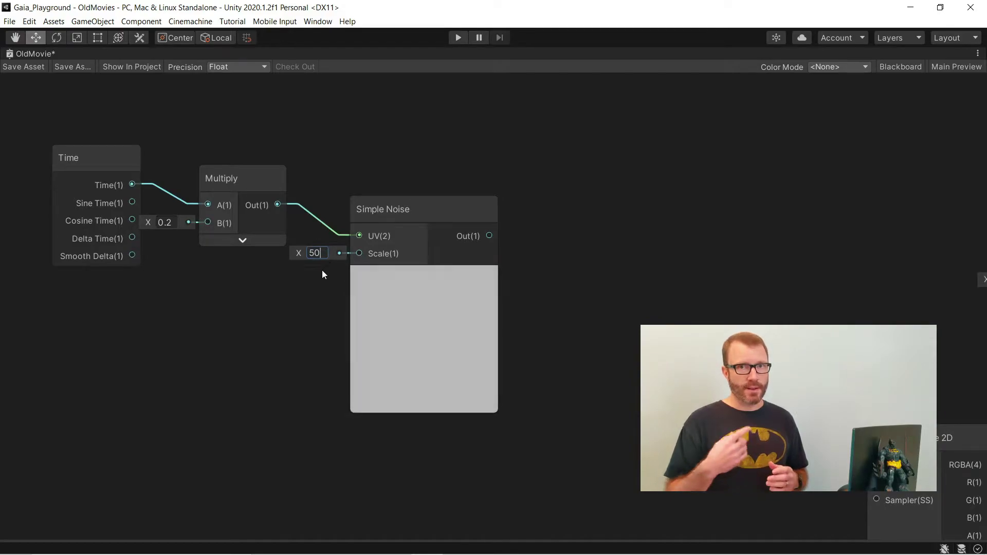
scroll(307, 283, down, 1)
Feed the noise into a Smoothstep with Edge2 0.4 and tidy the node layout
drag(462, 261, 567, 264)
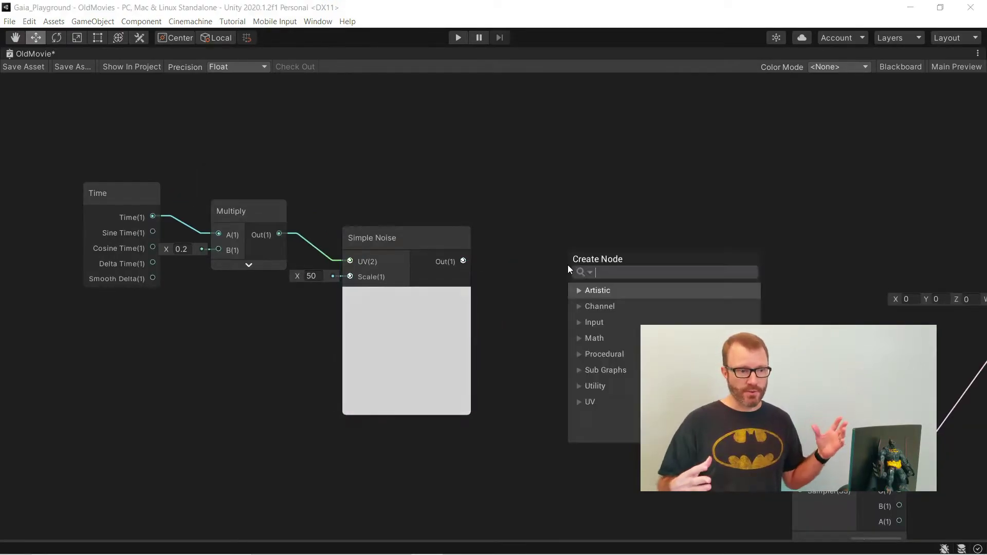
text(smooth)
key(Return)
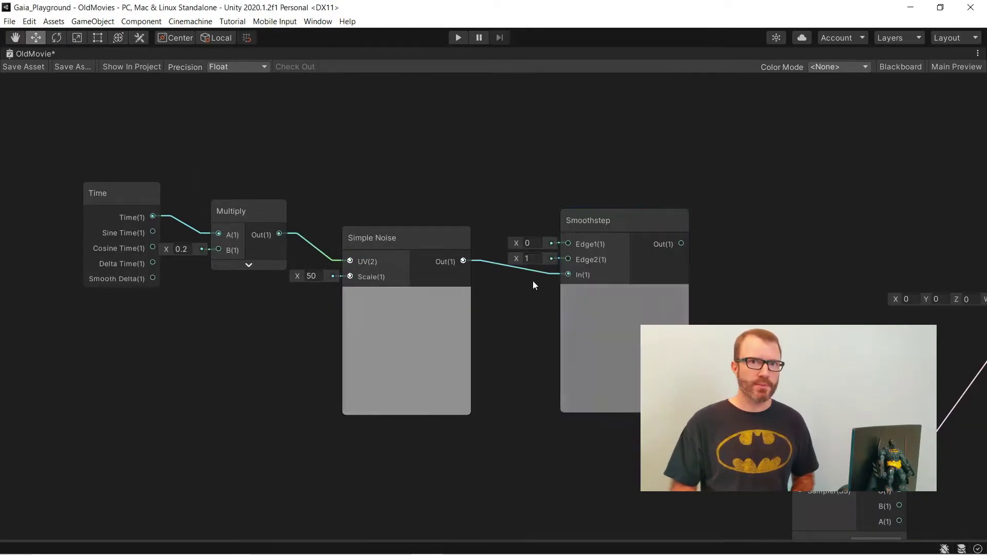
click(532, 258)
text(0.4)
key(Return)
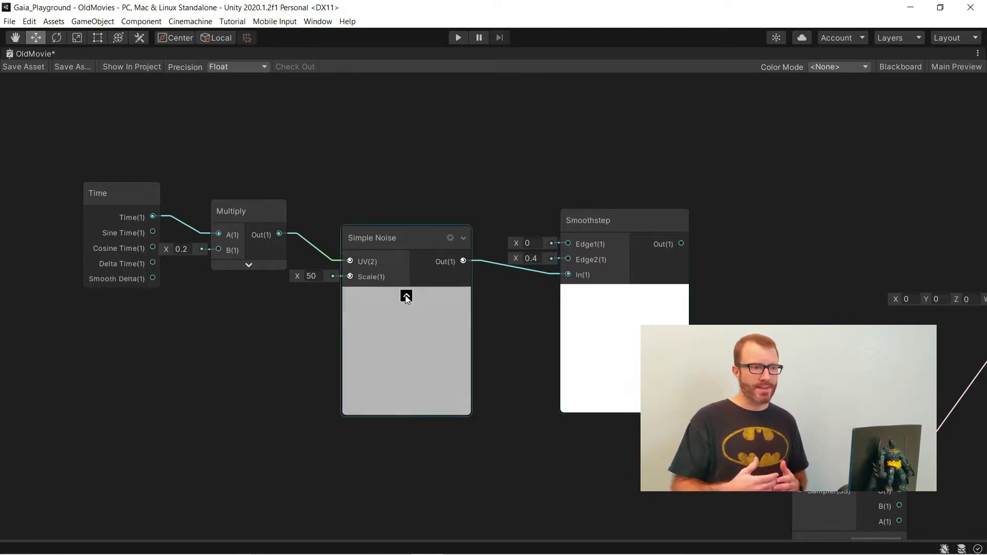
click(406, 294)
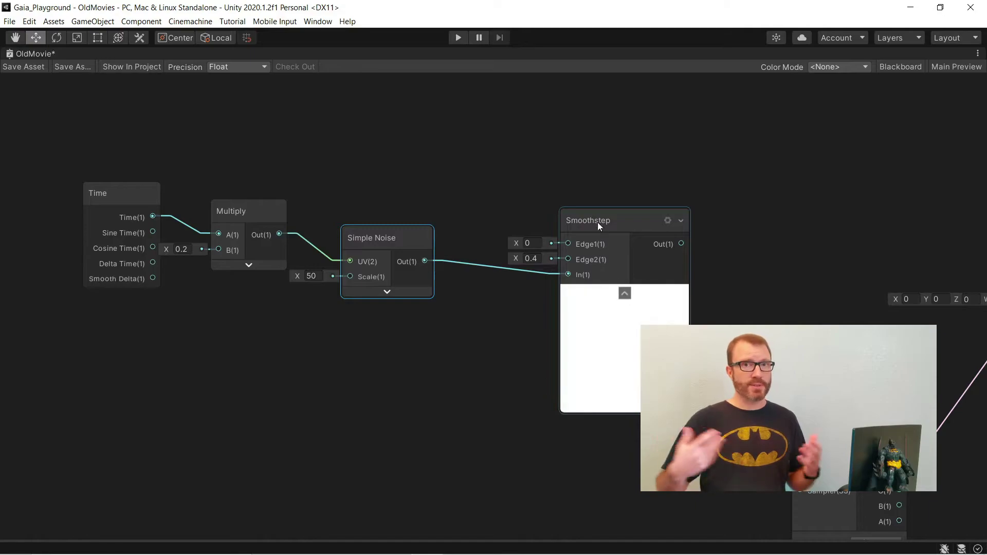
drag(595, 219, 547, 202)
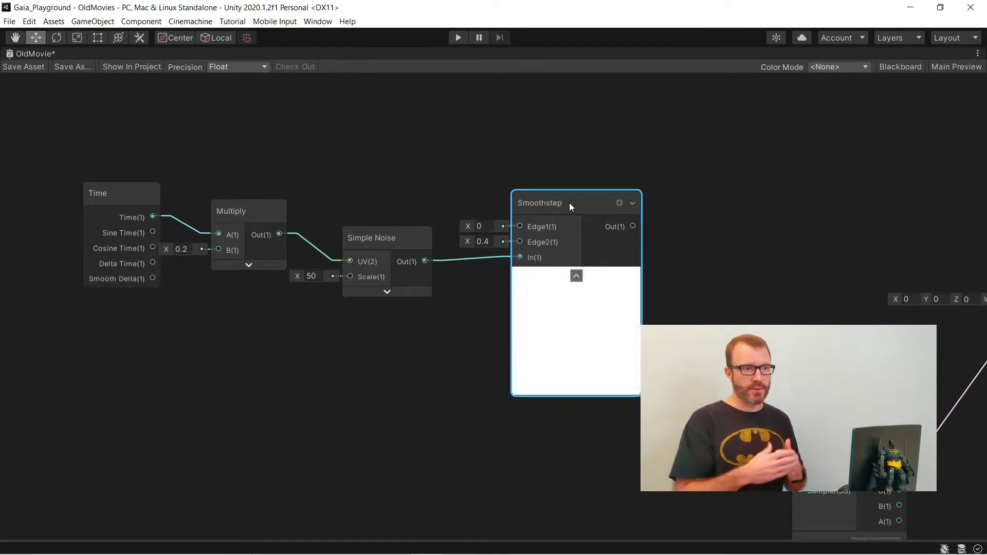
drag(569, 204, 532, 177)
middle_drag(733, 295, 615, 288)
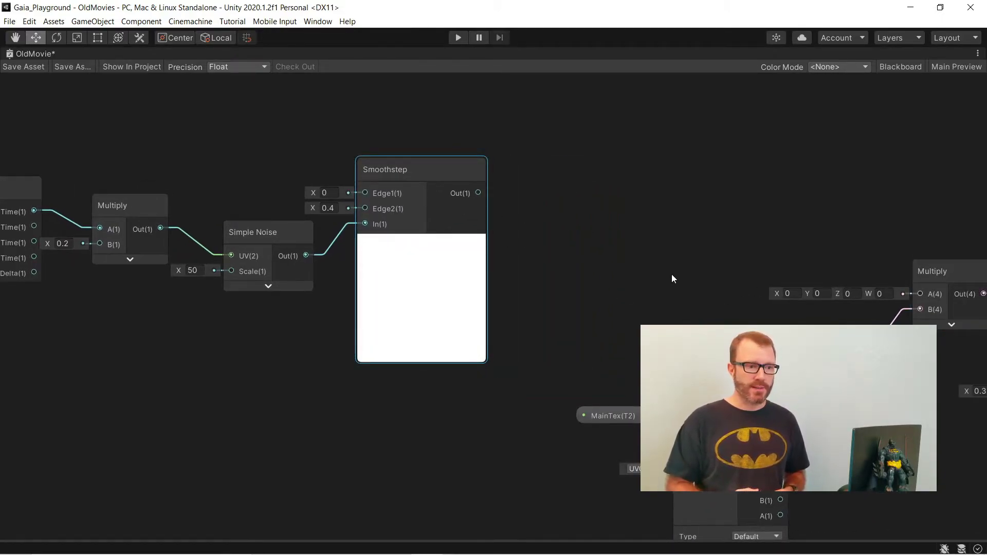
Chain a Multiply and an Add after Smoothstep, wiring Add into the texture Multiply's A
drag(478, 192, 553, 209)
text(mul)
key(Return)
click(612, 257)
drag(616, 222, 668, 252)
text(add)
key(Return)
click(726, 298)
drag(730, 264, 888, 294)
Set the Multiply factor to 0.5 and the Add offset to 0.5
scroll(557, 276, up, 3)
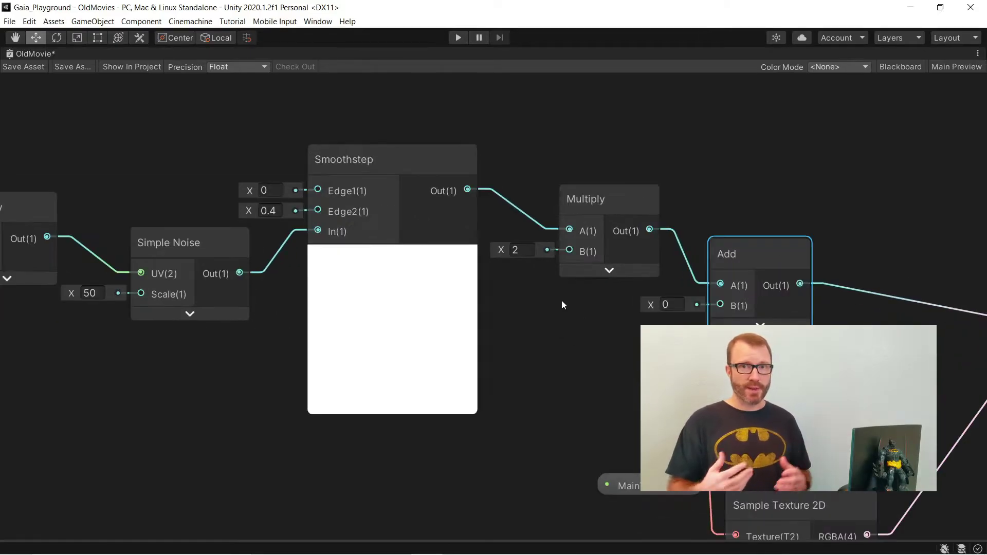
key(BackSpace)
text(0.5)
key(Return)
click(670, 304)
key(Return)
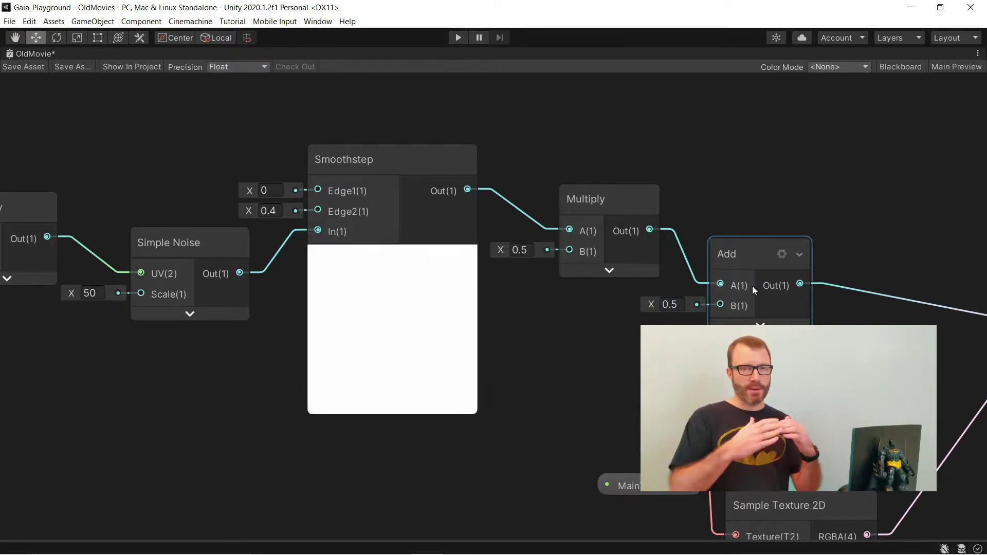
Return the shader graph to the docked layout and enter Play mode to preview
click(378, 266)
click(513, 313)
middle_drag(595, 335, 485, 322)
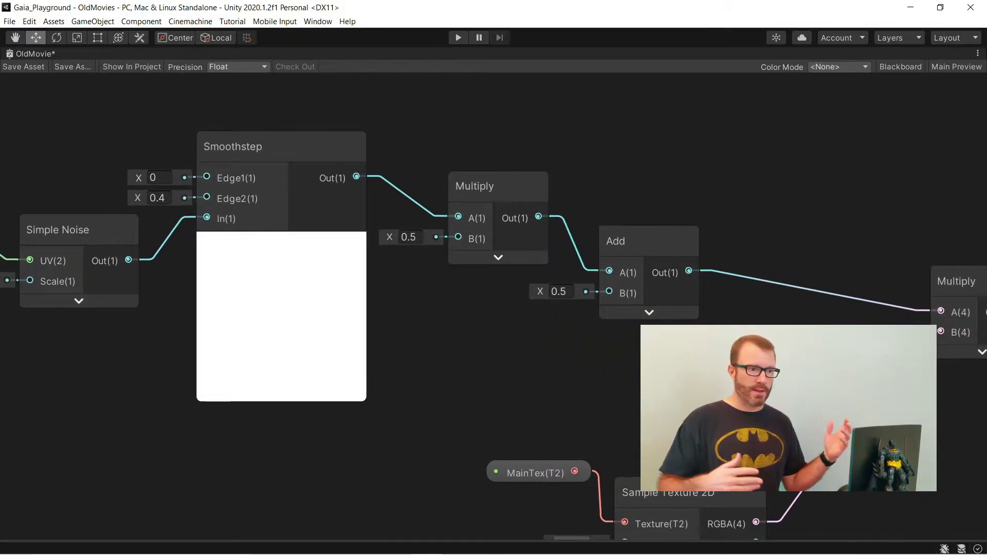
scroll(572, 346, down, 3)
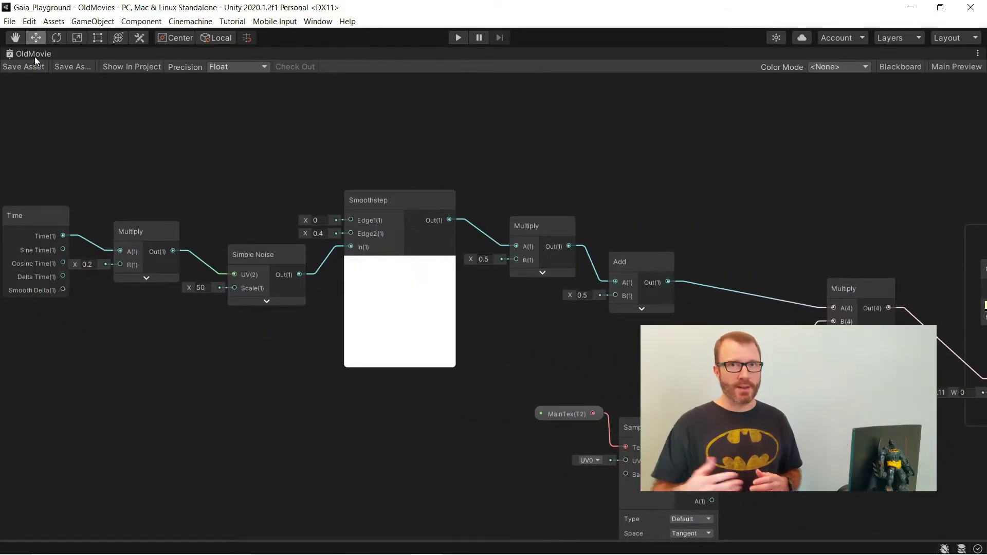
right_click(35, 54)
click(56, 68)
click(458, 37)
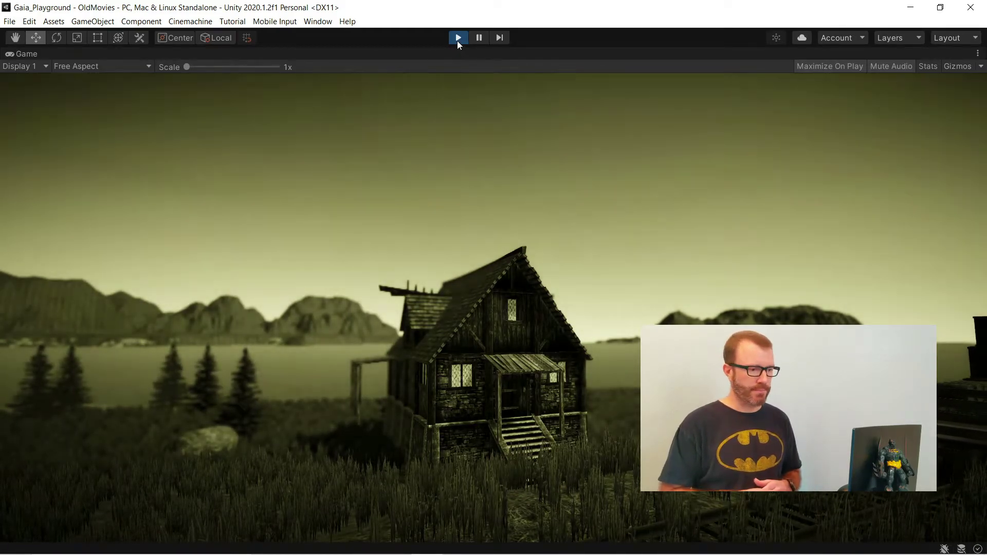
Stop Play mode after previewing the sepia flicker effect
click(457, 37)
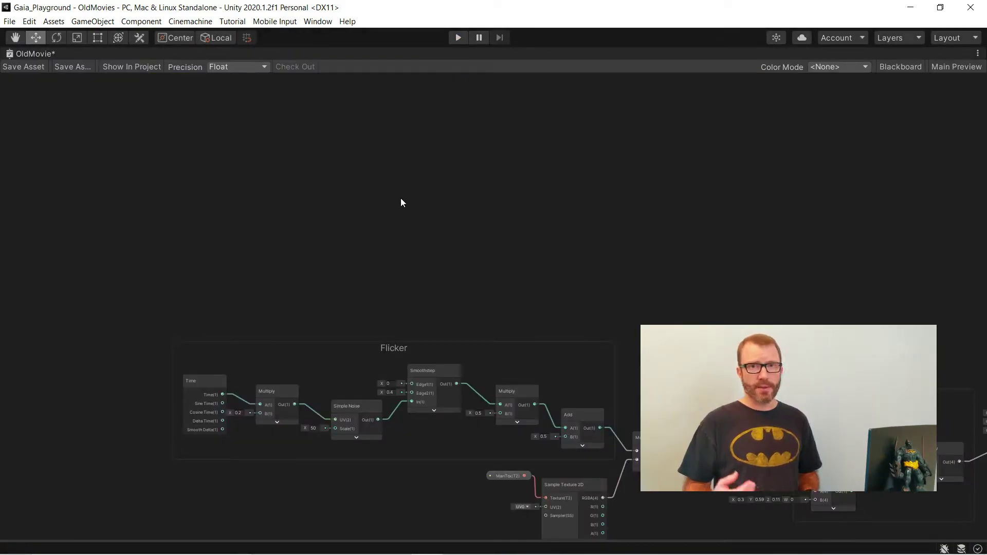
Add a Voronoi node with Angle Offset 100 and Cell Density 0.5
right_click(401, 201)
click(456, 205)
text(vor)
key(Return)
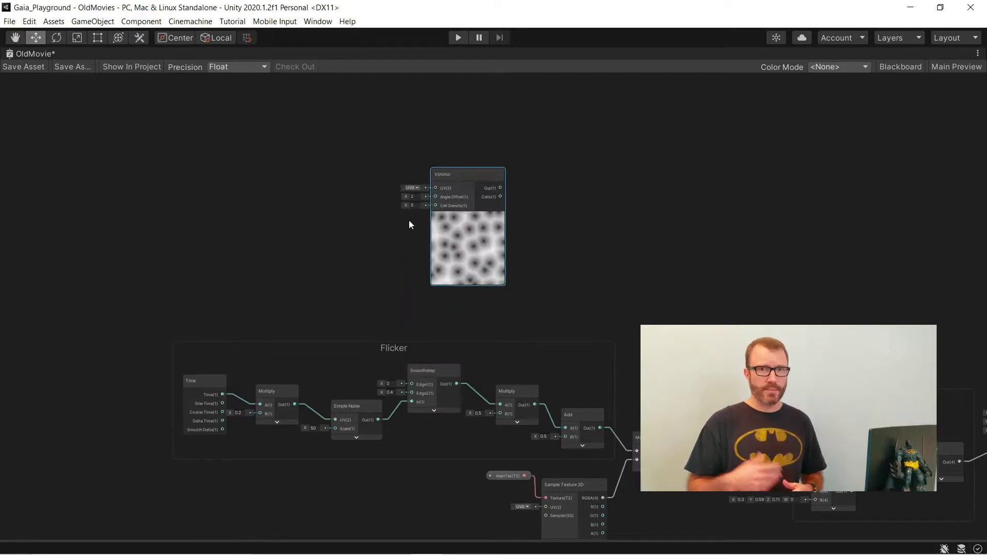
scroll(363, 226, up, 2)
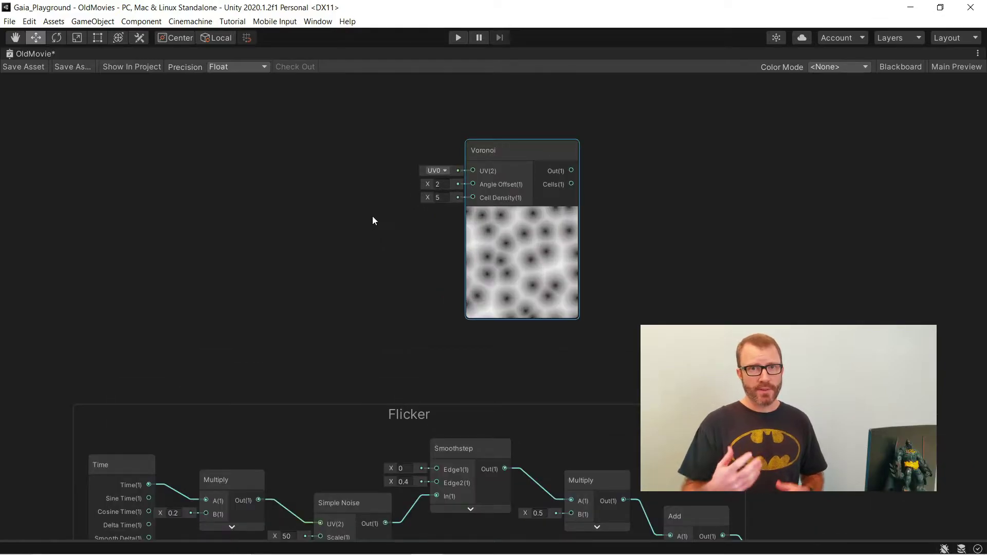
text(100)
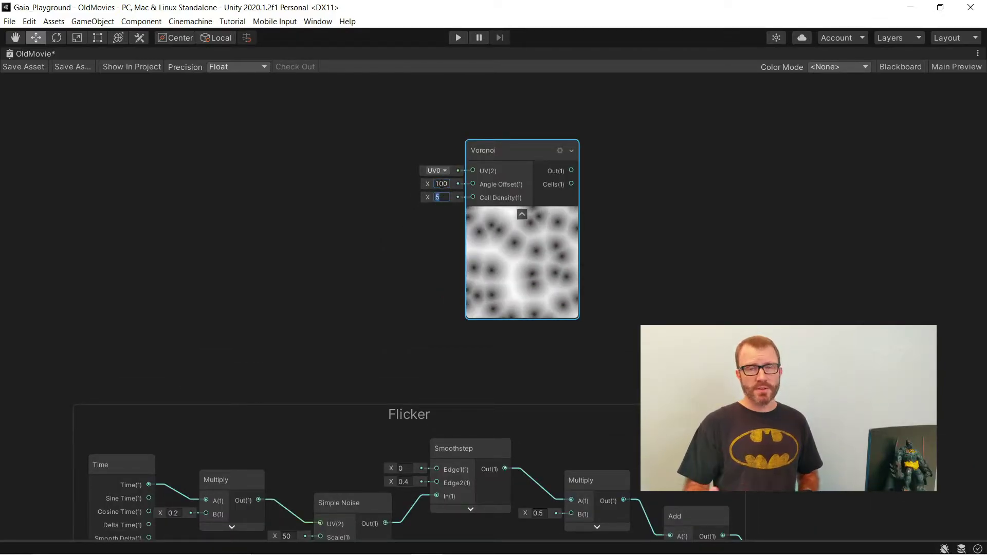
text(0.5)
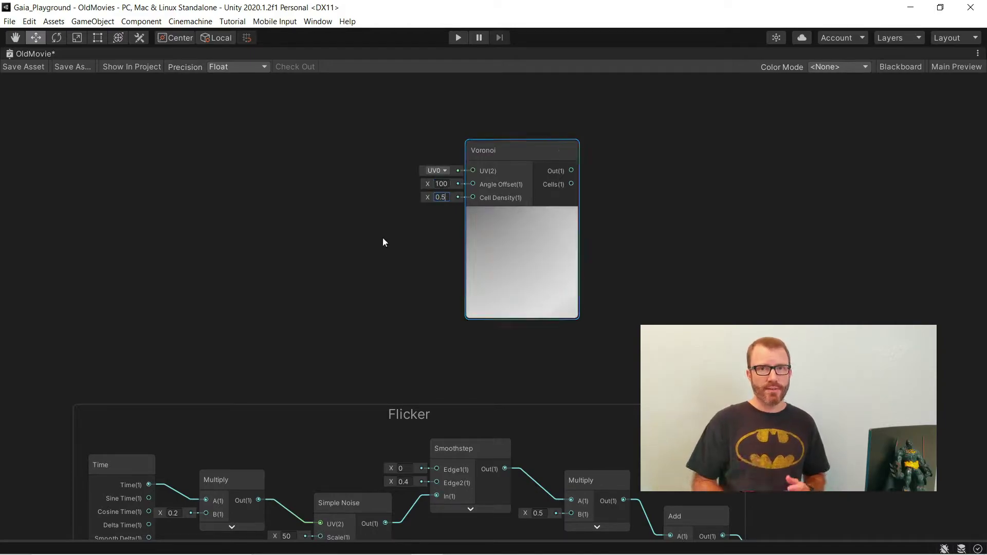
Feed Voronoi's UV input from a new Combine node, with a Split node beside it
middle_drag(374, 249, 490, 291)
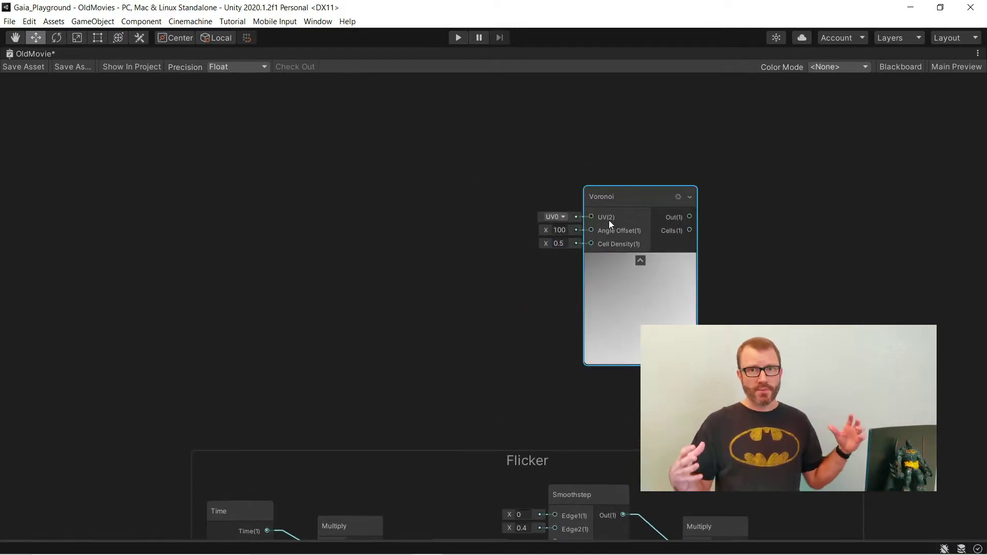
drag(583, 217, 456, 215)
text(comb)
key(Return)
key(space)
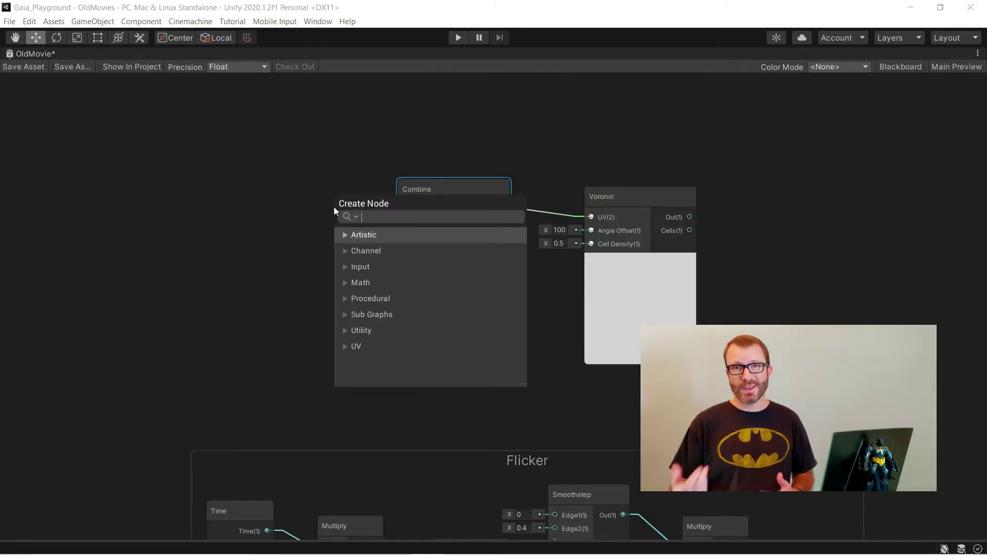
text(spli)
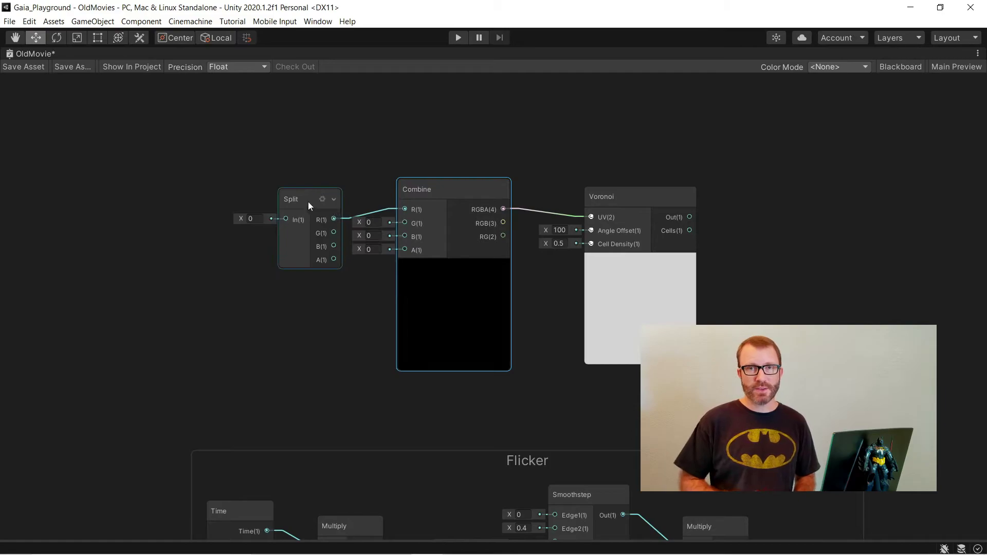
Wire a UV node into Split and tidy the UV, Split and Combine nodes
drag(284, 210, 236, 211)
text(uv)
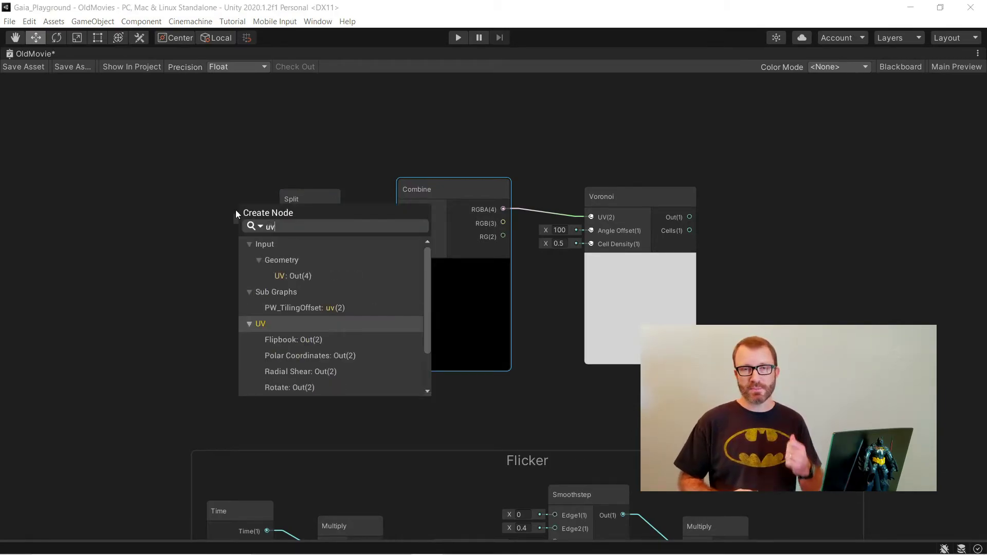
key(Up)
key(Up)
key(Up)
key(Return)
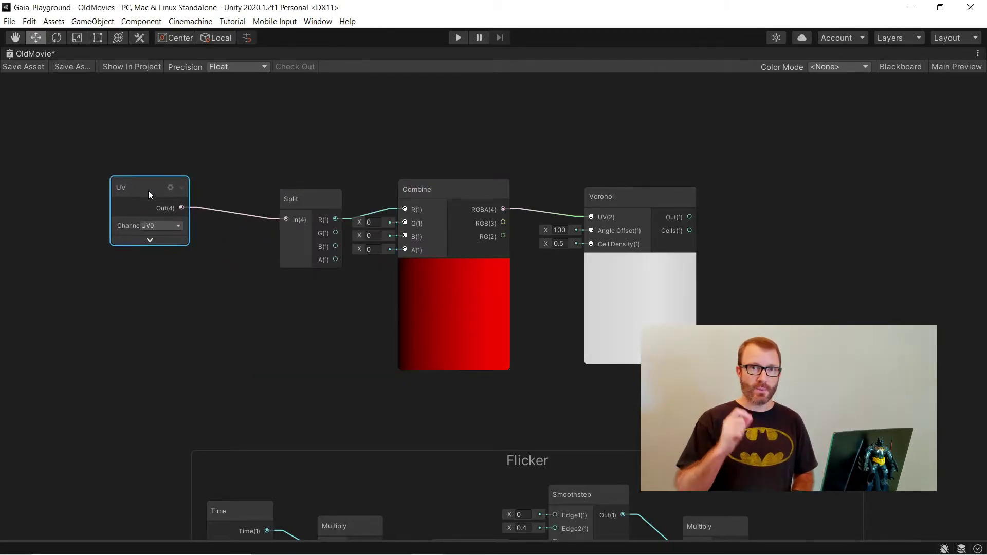
drag(293, 192, 227, 182)
click(452, 264)
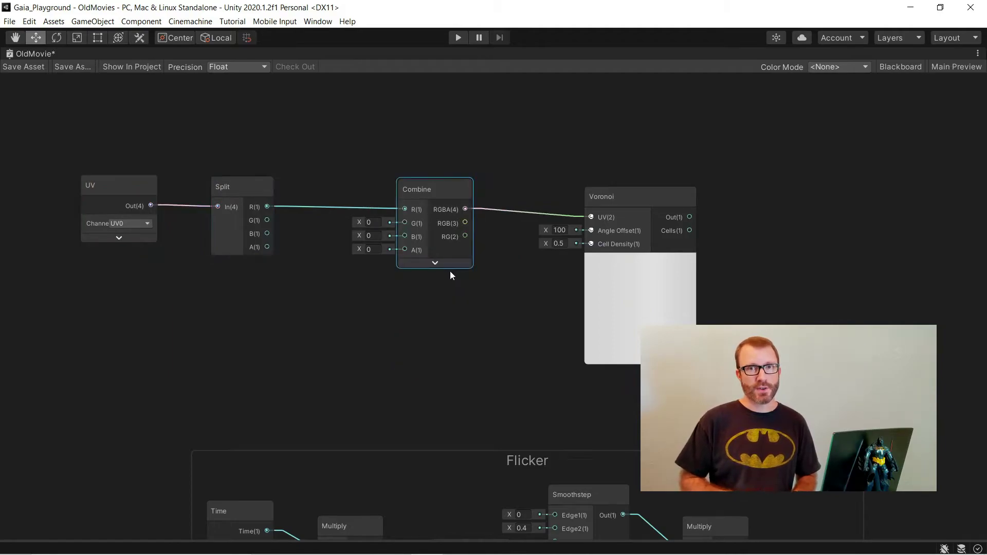
drag(431, 199, 439, 196)
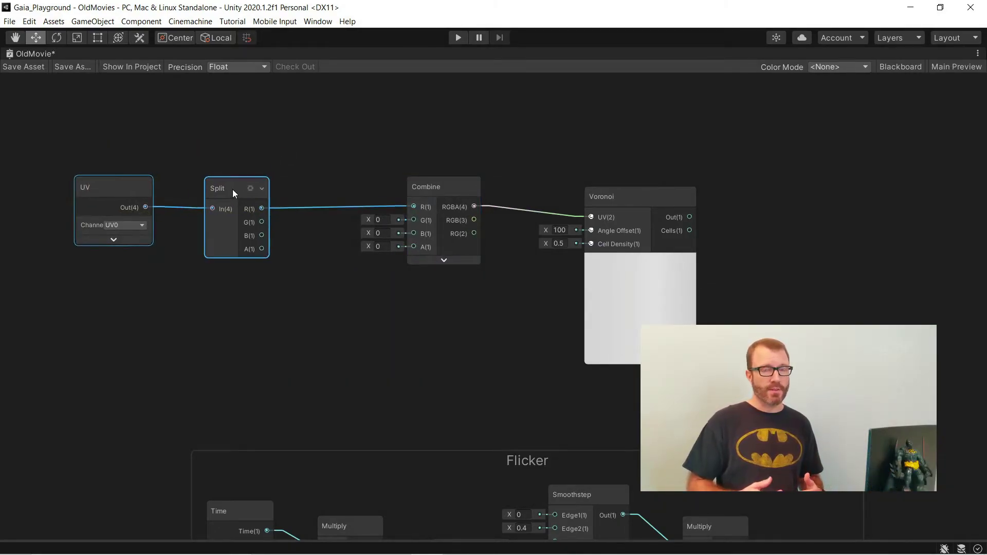
Add an Add node from Split's G output and wire it into Combine's G input
drag(263, 221, 305, 269)
text(add)
key(Return)
click(353, 311)
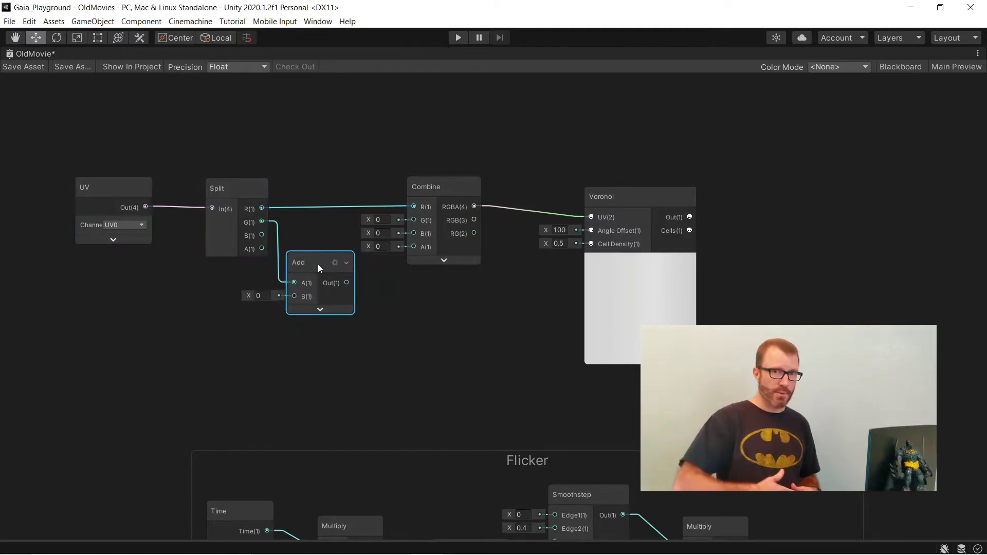
drag(373, 256, 414, 220)
Paste the copied Time and Multiply nodes and wire Multiply into Add's B input
middle_drag(415, 220, 490, 272)
right_click(226, 315)
click(504, 424)
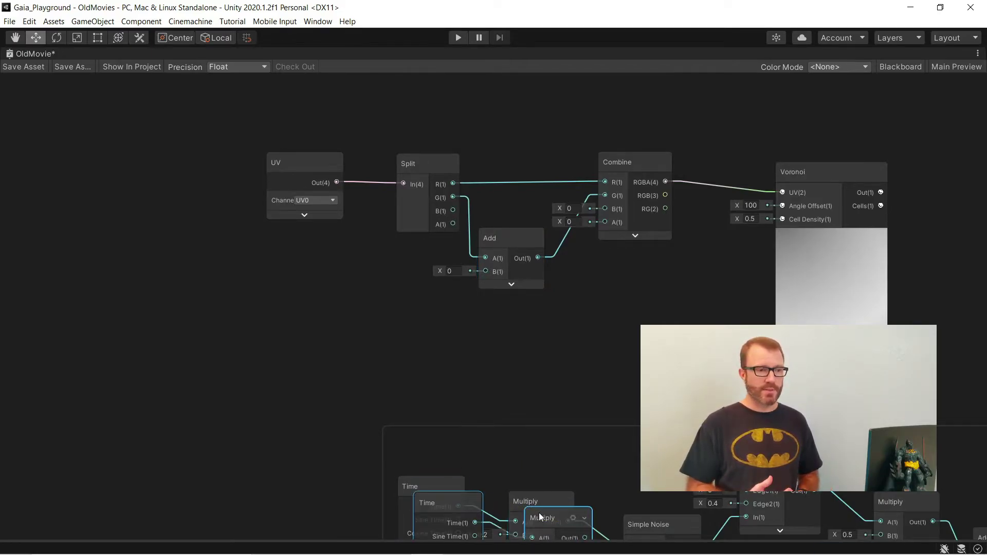
drag(539, 516, 367, 287)
drag(475, 270, 478, 265)
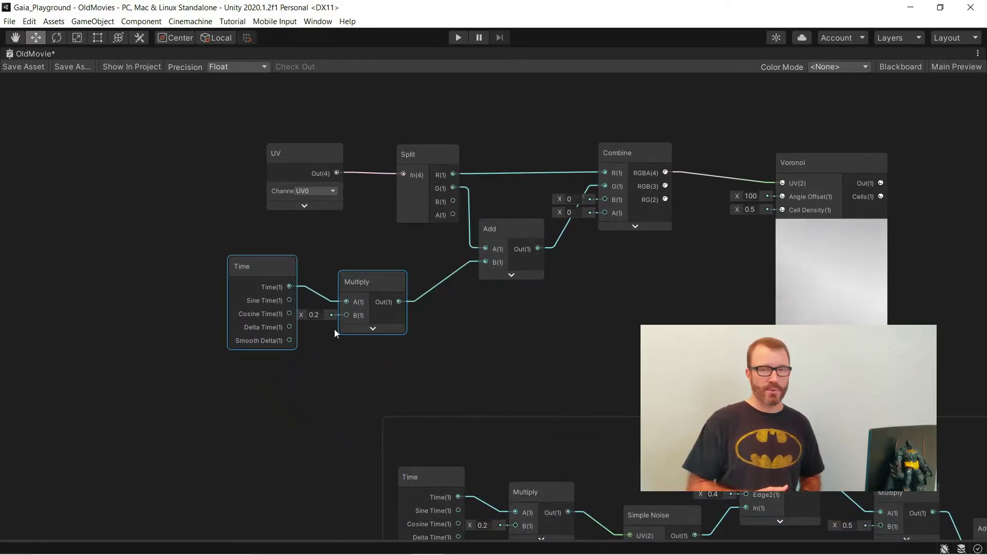
Set the Time multiplier to 5 and add a Step node from Voronoi's output
text(5)
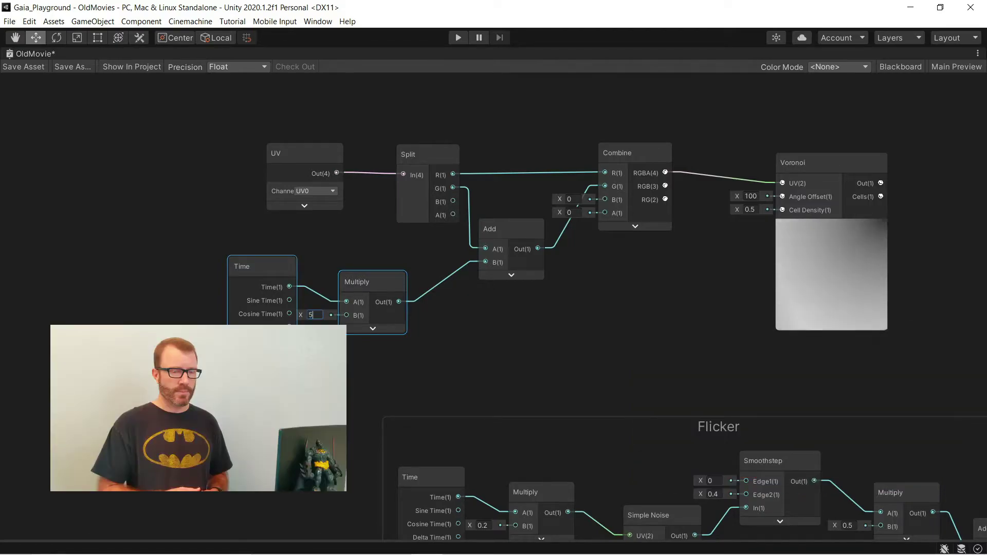
middle_drag(614, 317, 402, 330)
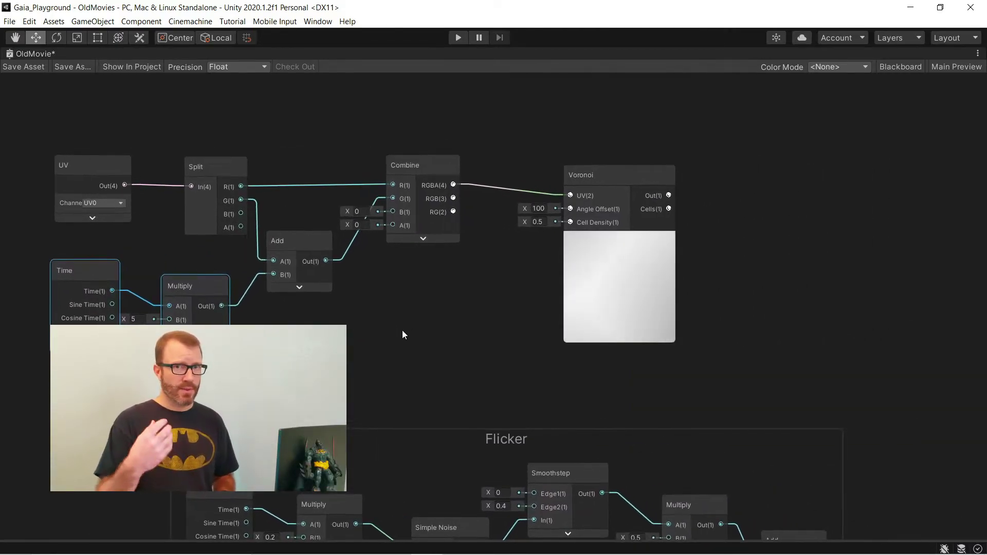
drag(611, 179, 542, 191)
drag(601, 208, 664, 207)
text(step)
key(Down)
key(Return)
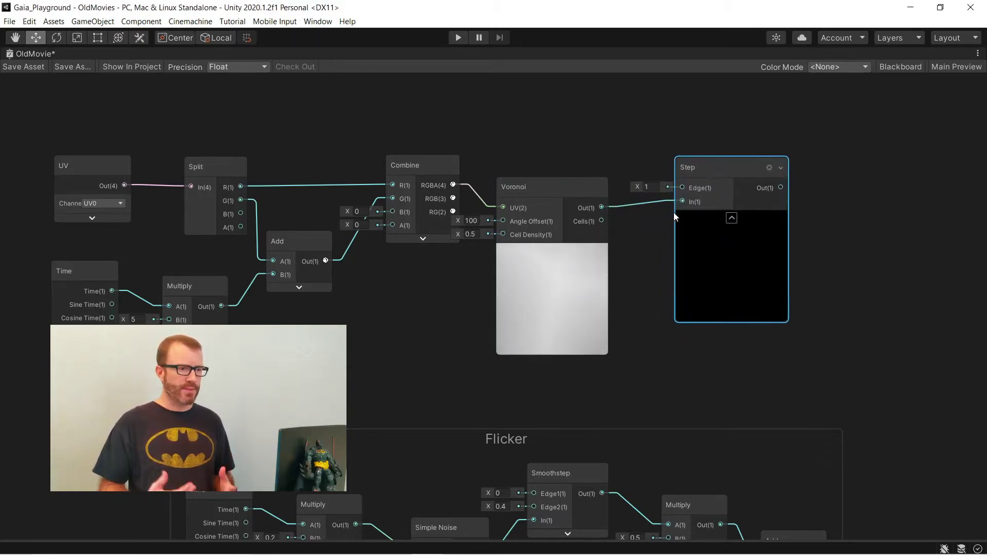
middle_drag(666, 223, 535, 259)
scroll(534, 262, up, 2)
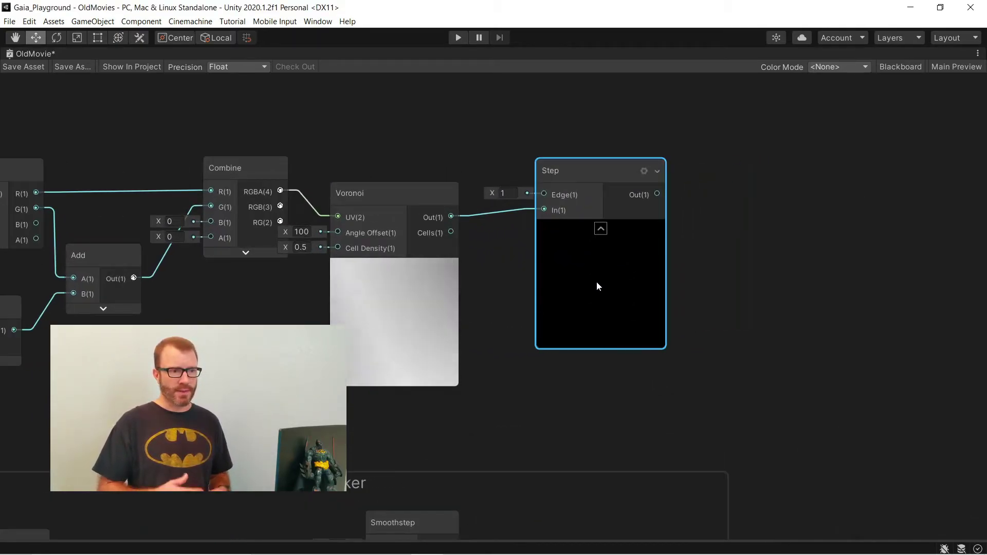
Set the Step node's Edge to 0.005
click(509, 194)
text(0.05)
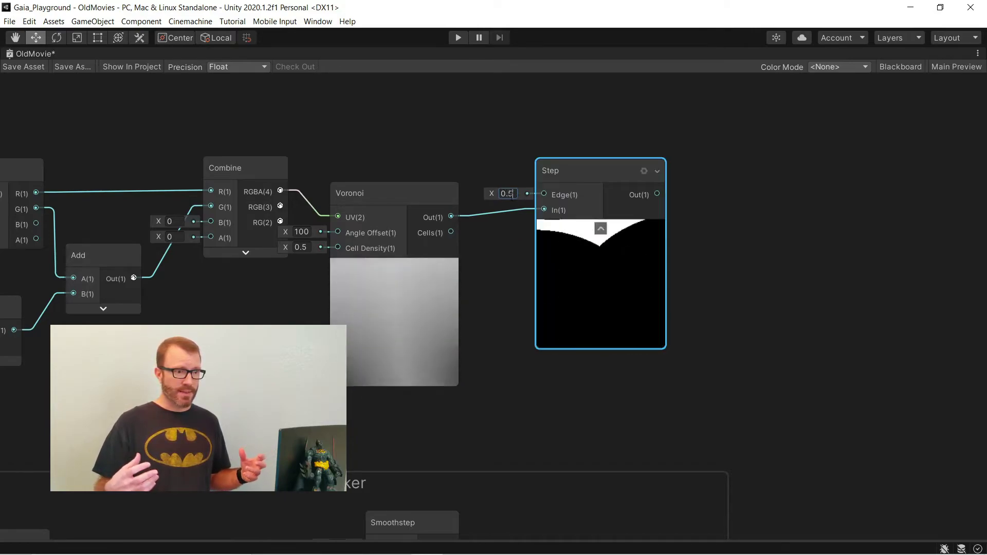
key(BackSpace)
text(05)
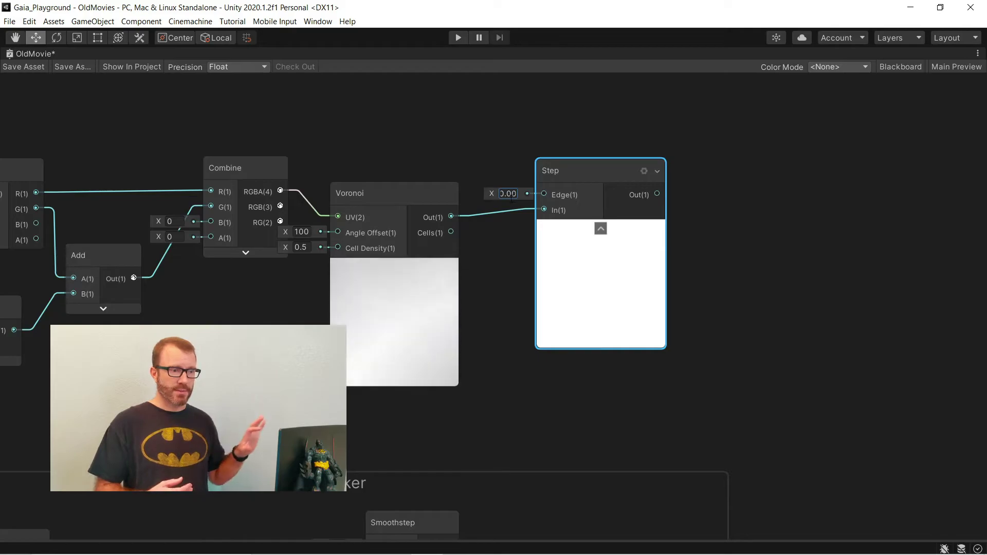
double_click(515, 194)
click(514, 277)
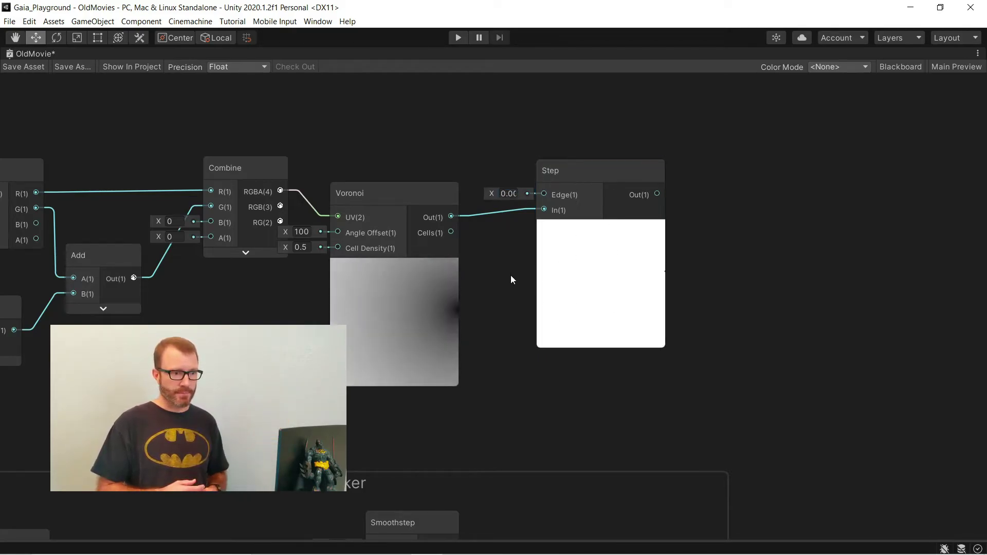
scroll(724, 237, down, 2)
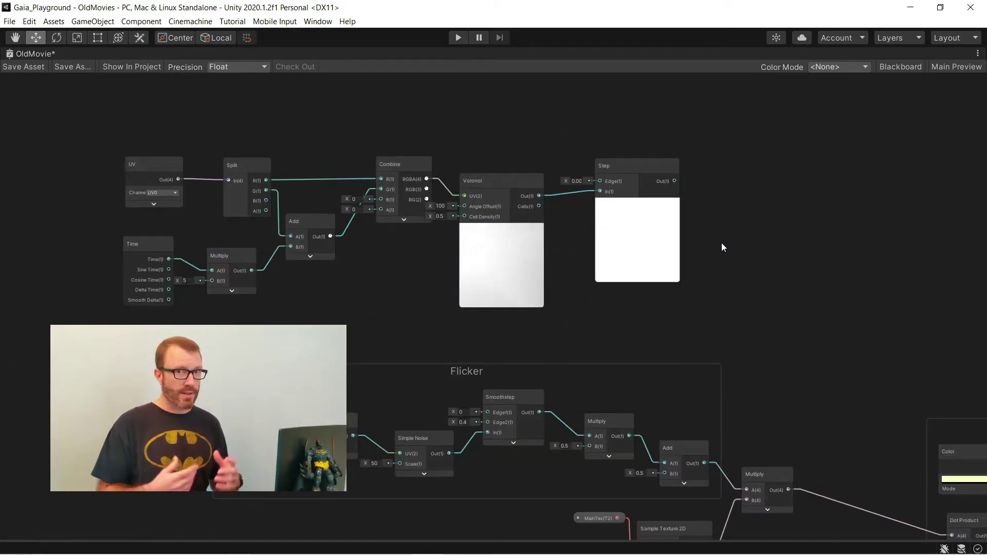
scroll(720, 243, up, 1)
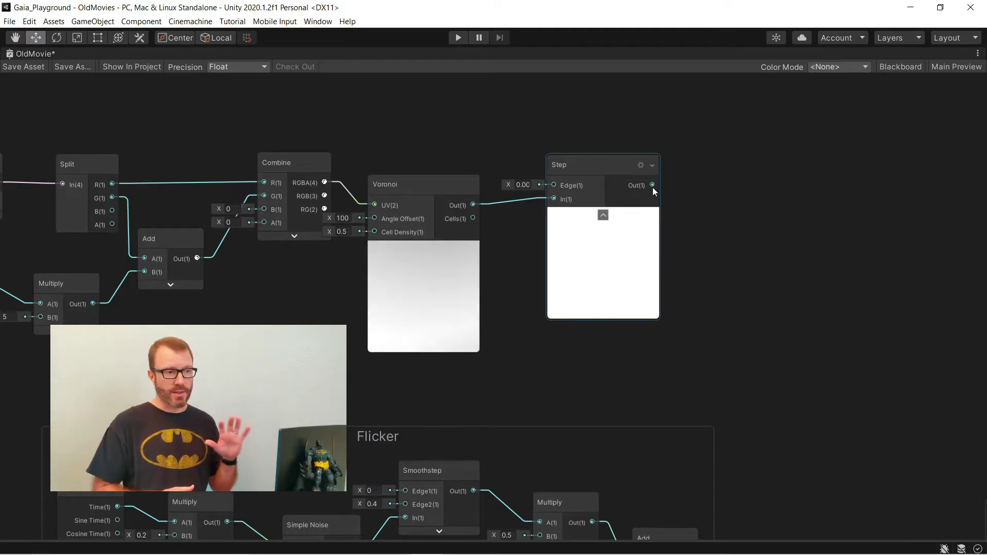
Add a Multiply node from the Step output
drag(651, 185, 830, 257)
text(mul)
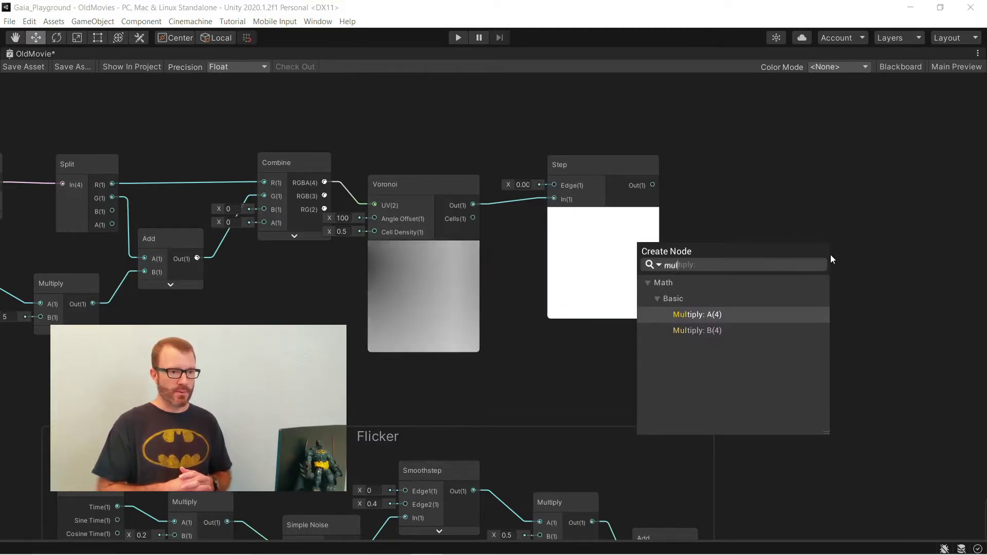
key(Return)
scroll(880, 279, down, 4)
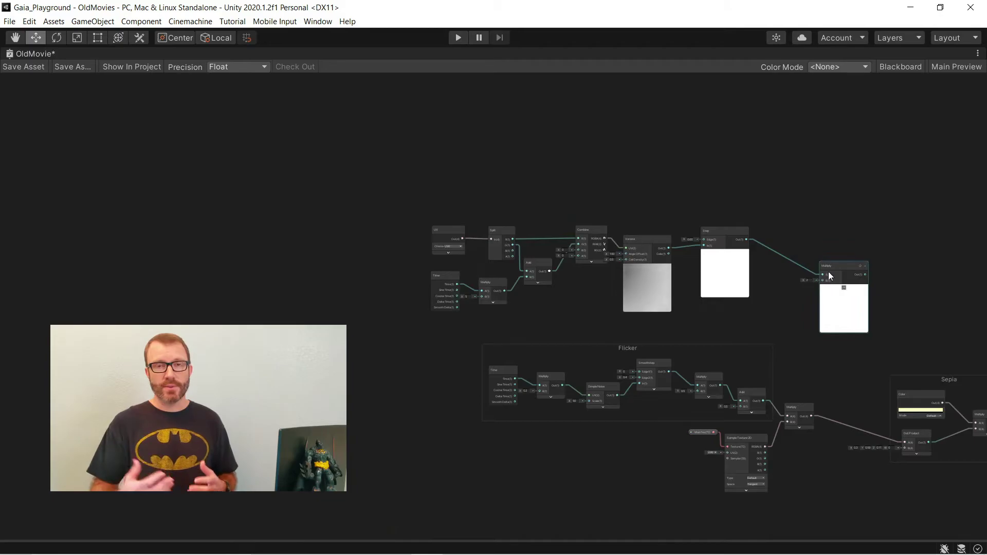
middle_drag(908, 289, 638, 303)
drag(726, 260, 828, 260)
scroll(872, 385, up, 3)
Route the sepia result through the new Multiply into Unlit Master Color and play the scene
drag(742, 371, 870, 350)
click(769, 198)
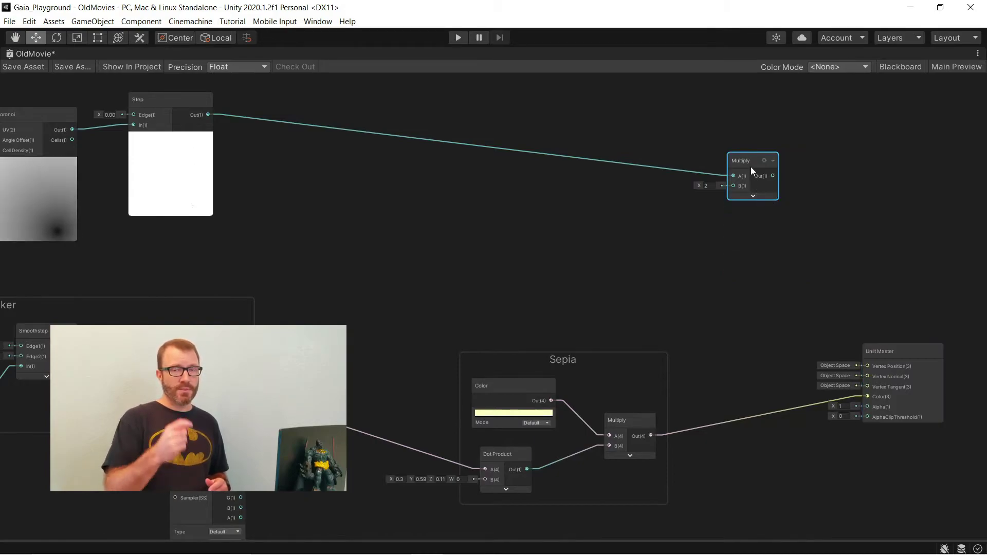
drag(751, 168, 724, 296)
drag(652, 435, 877, 399)
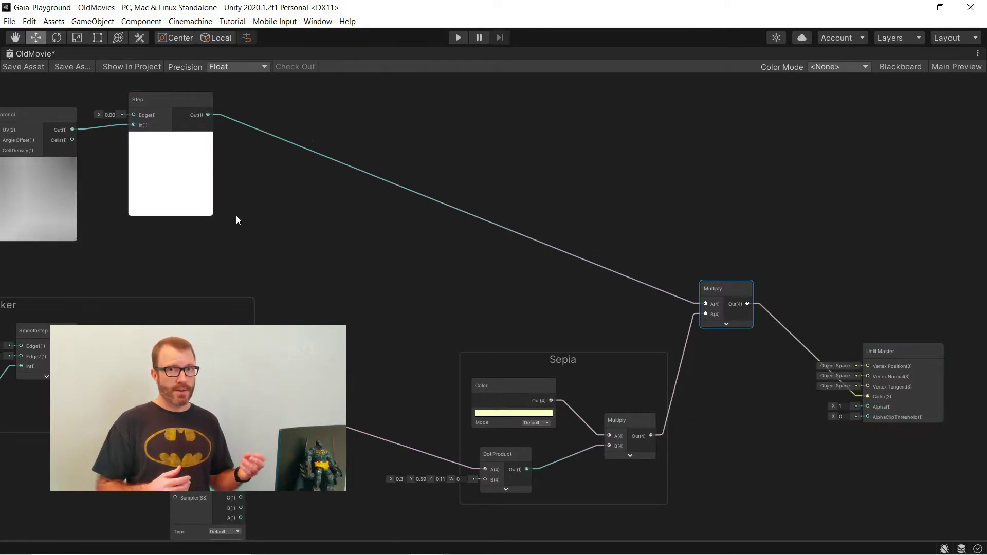
middle_drag(243, 245, 397, 307)
click(458, 37)
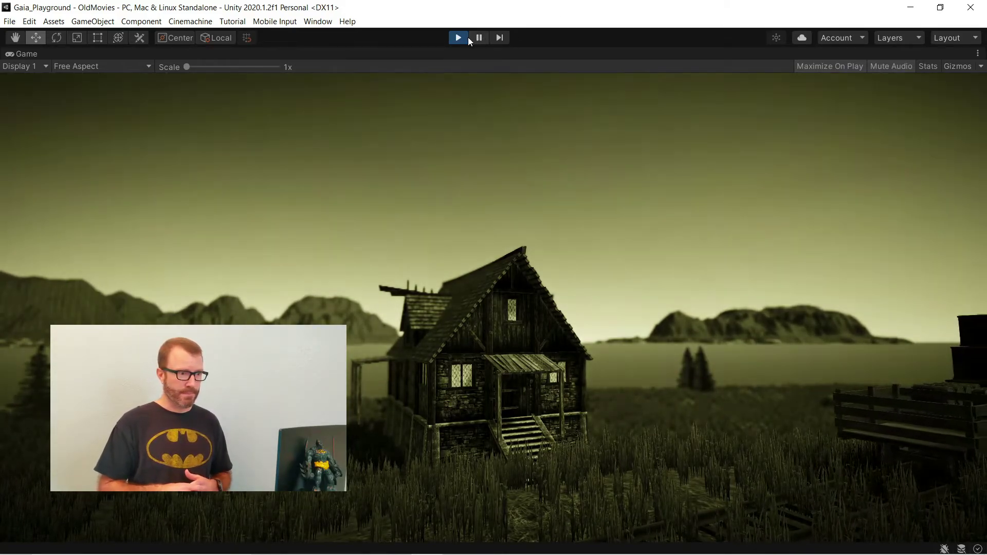
Stop the game and duplicate the six Spots nodes above the Spots group
click(457, 38)
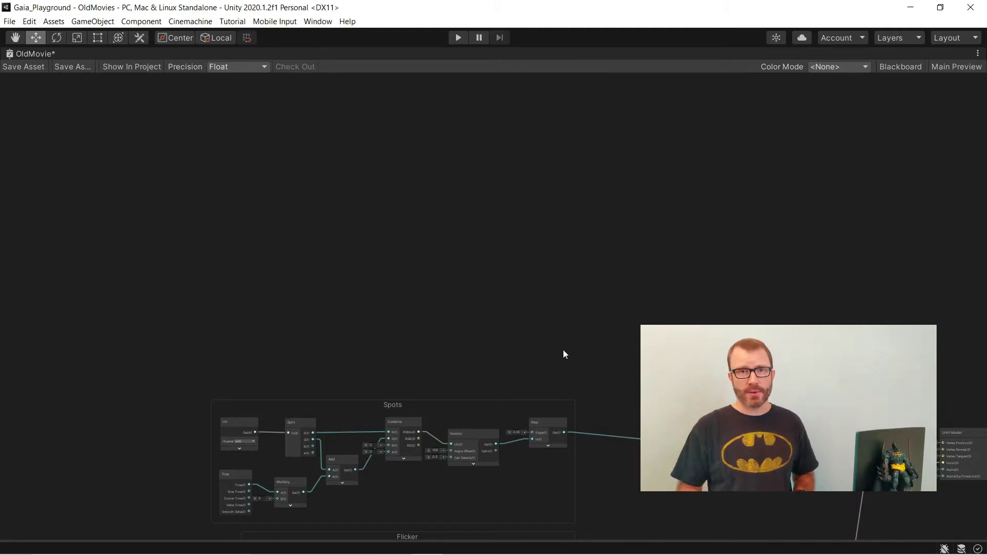
middle_drag(558, 347, 568, 310)
scroll(436, 354, up, 4)
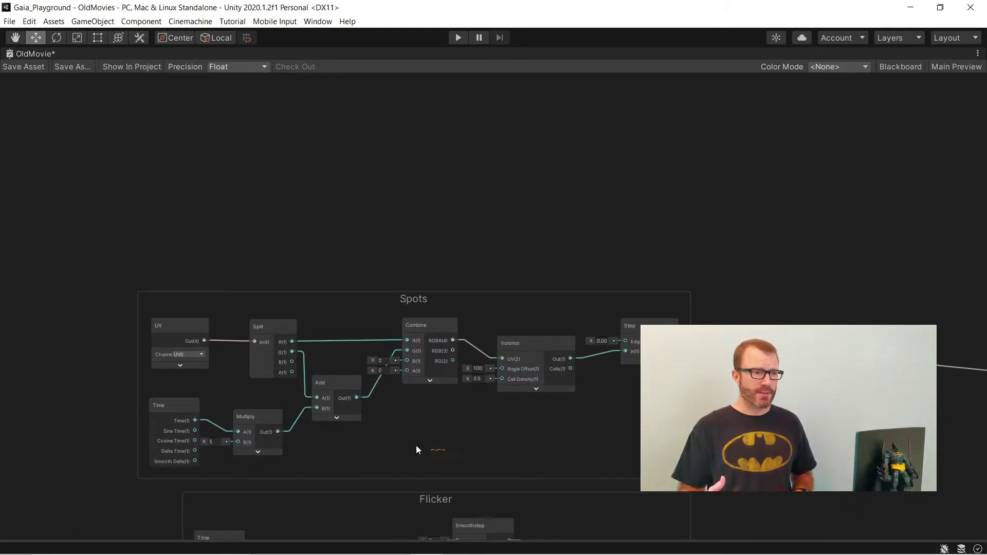
key(ctrl+d)
drag(224, 361, 205, 147)
click(473, 257)
middle_drag(467, 209, 449, 289)
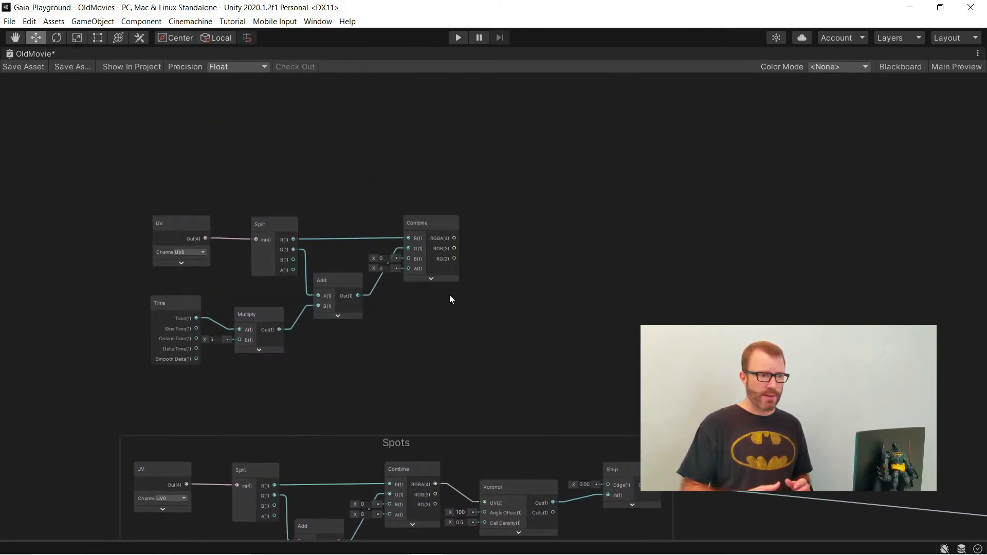
Add a Simple Noise node fed by the combined UVs, with Scale 1
drag(517, 264, 517, 263)
text(simple)
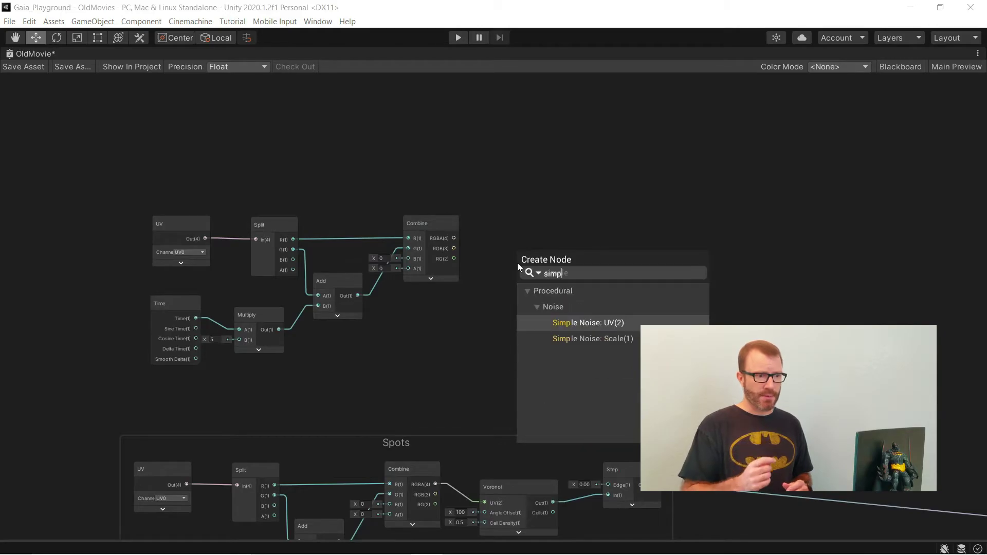
key(Return)
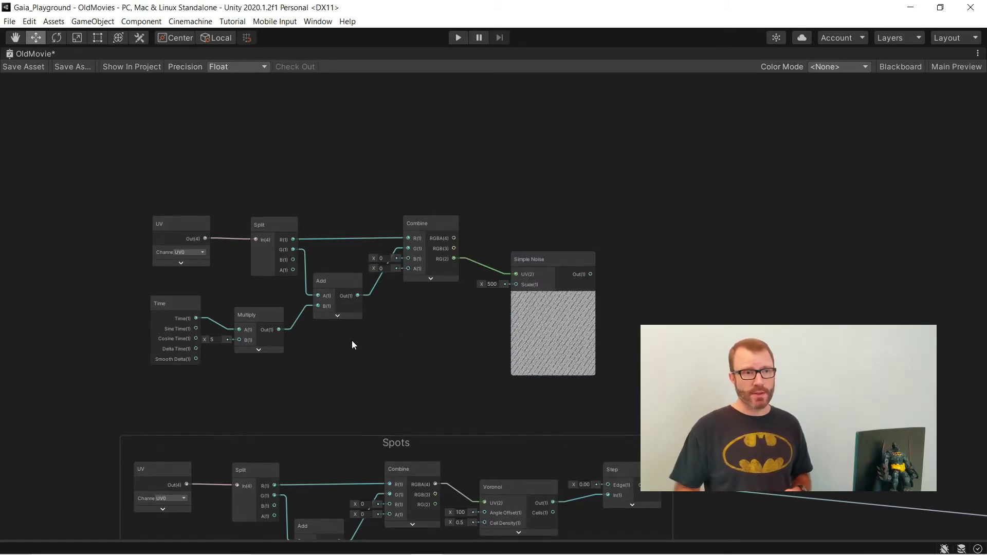
scroll(390, 349, up, 1)
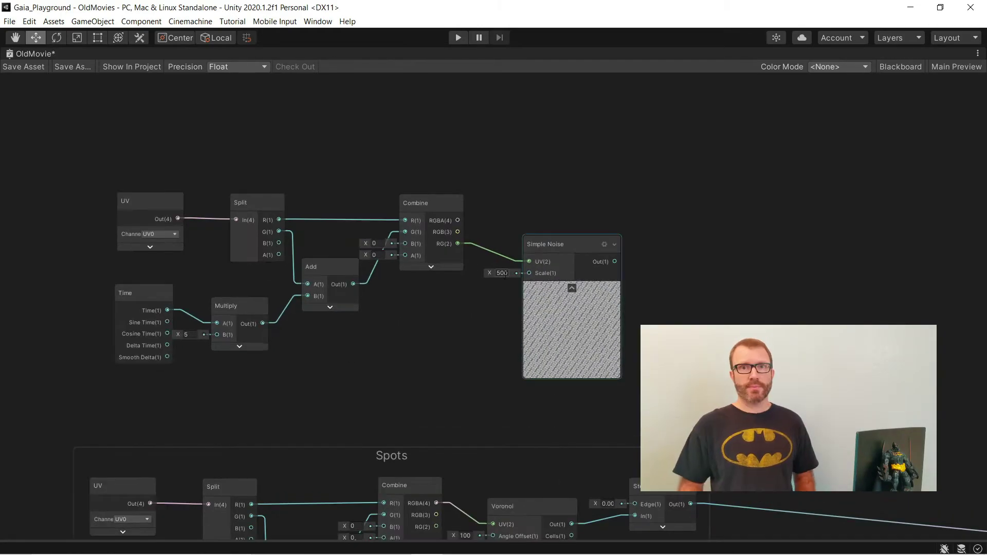
click(502, 272)
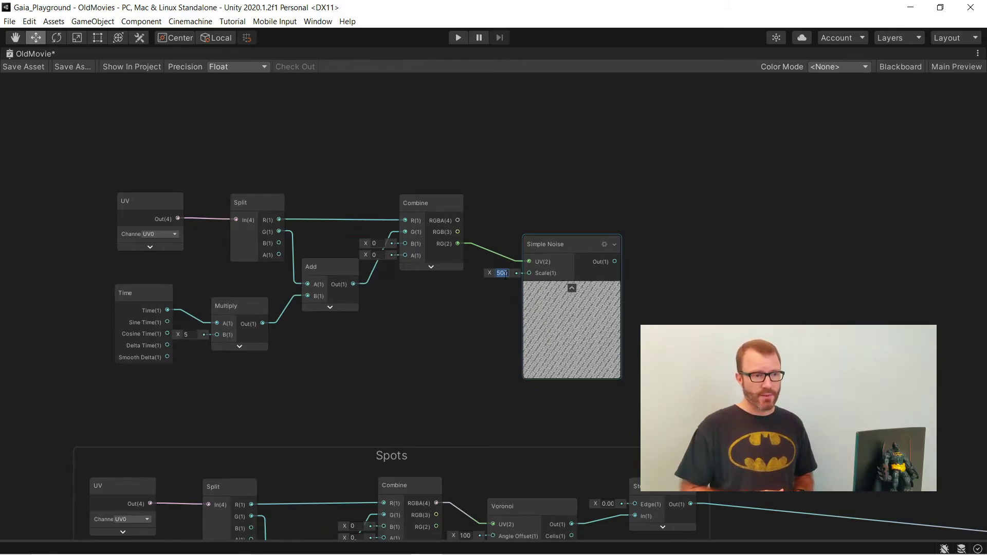
text(1)
Duplicate the Multiply node, feeding Split R and the Add result through Multiplies into Combine R and G
drag(348, 345, 82, 160)
drag(247, 205, 128, 208)
click(105, 308)
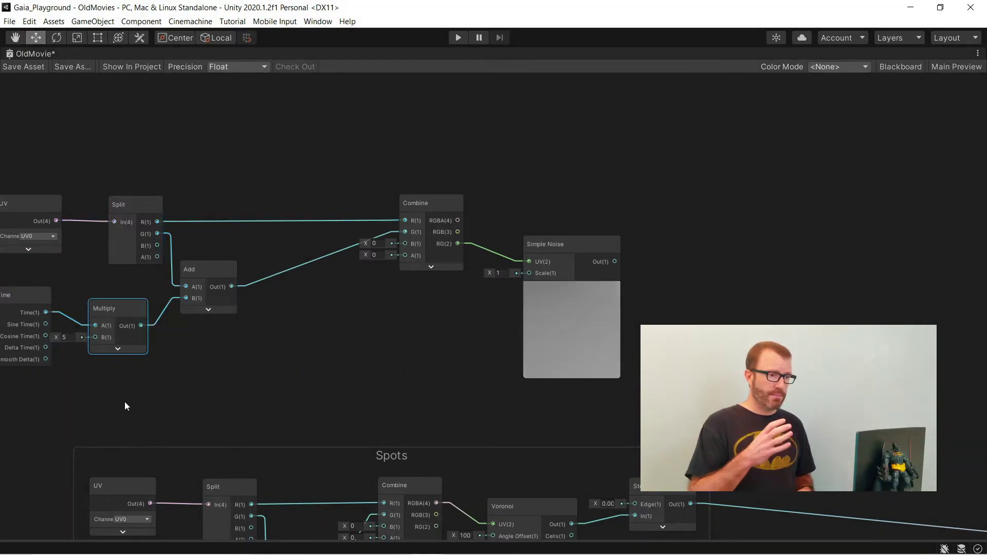
key(ctrl+d)
key(ctrl+d)
drag(293, 121, 268, 185)
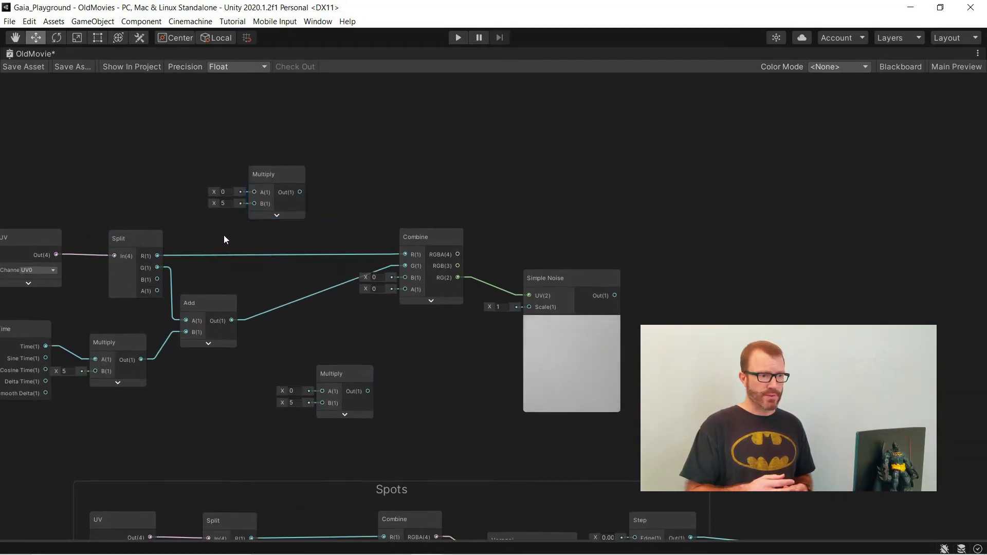
drag(158, 255, 204, 234)
drag(348, 374, 319, 353)
drag(231, 320, 408, 261)
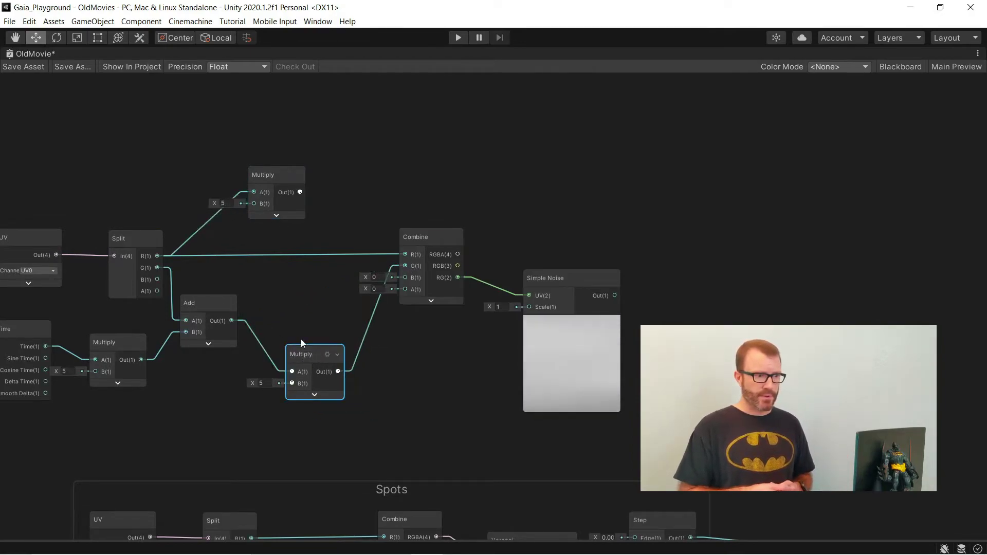
drag(299, 191, 407, 254)
drag(312, 356, 325, 343)
Set the top Multiply factor to 200 and the lower one to 0.4
key(BackSpace)
text(200)
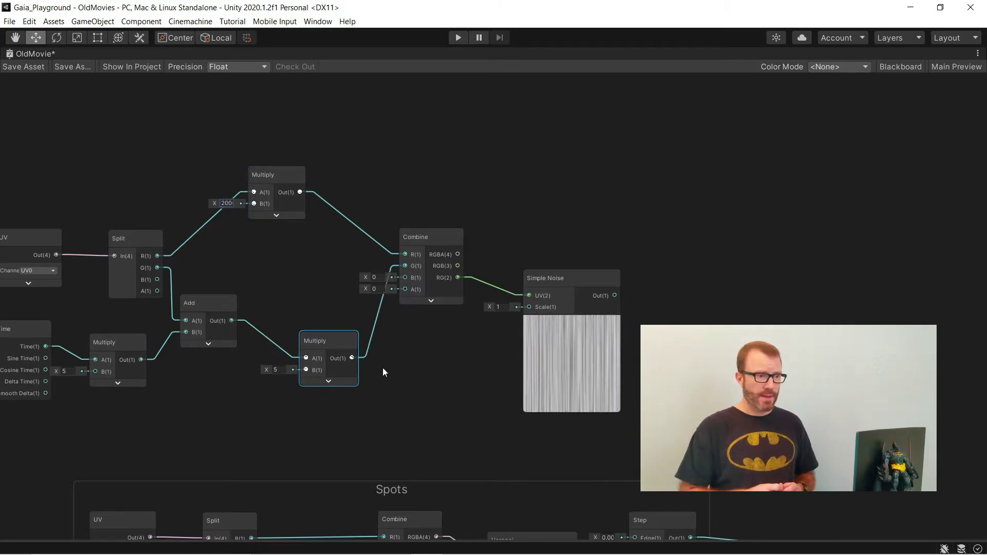
scroll(381, 370, up, 3)
click(198, 369)
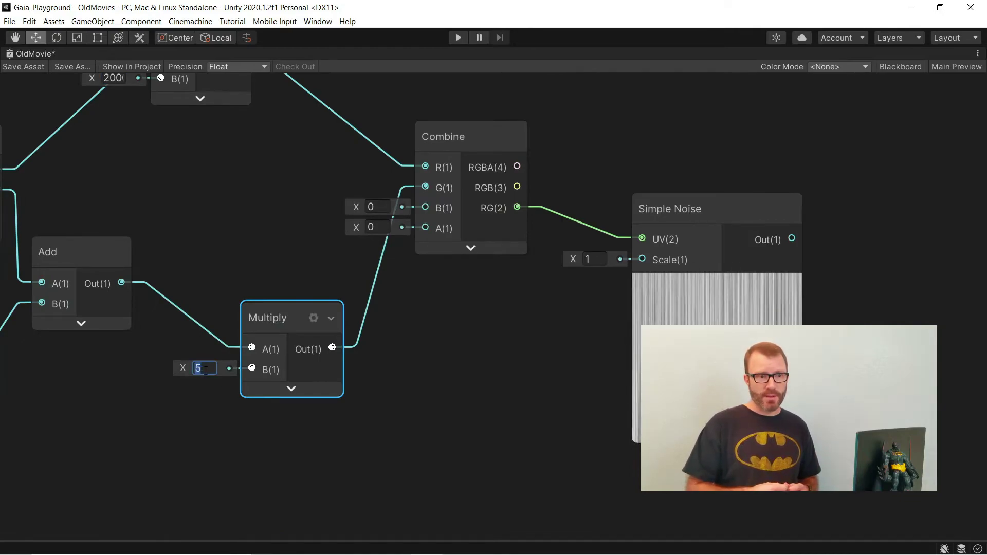
text(0.4)
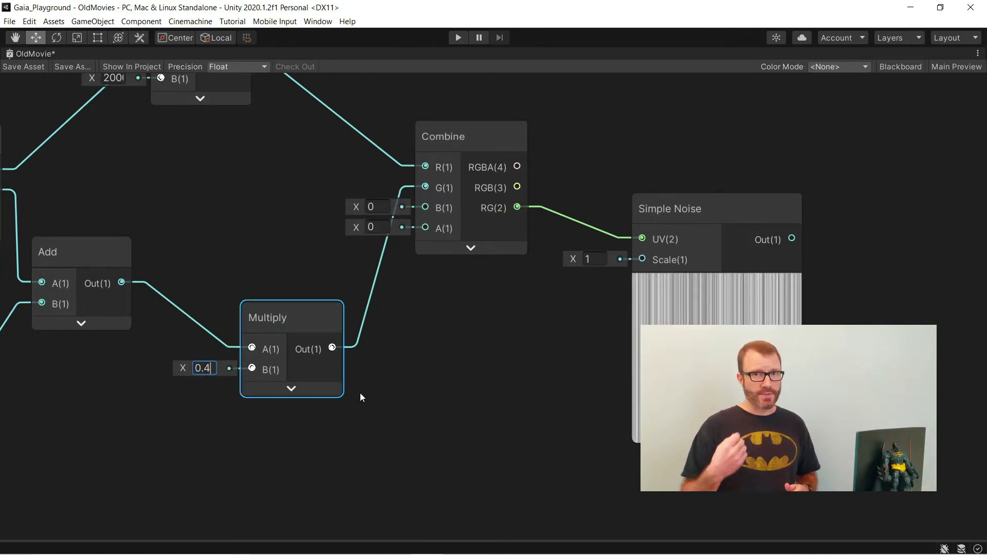
Add a Step node after the Simple Noise with Edge 0.2
click(375, 397)
scroll(374, 397, down, 3)
middle_drag(331, 360, 334, 385)
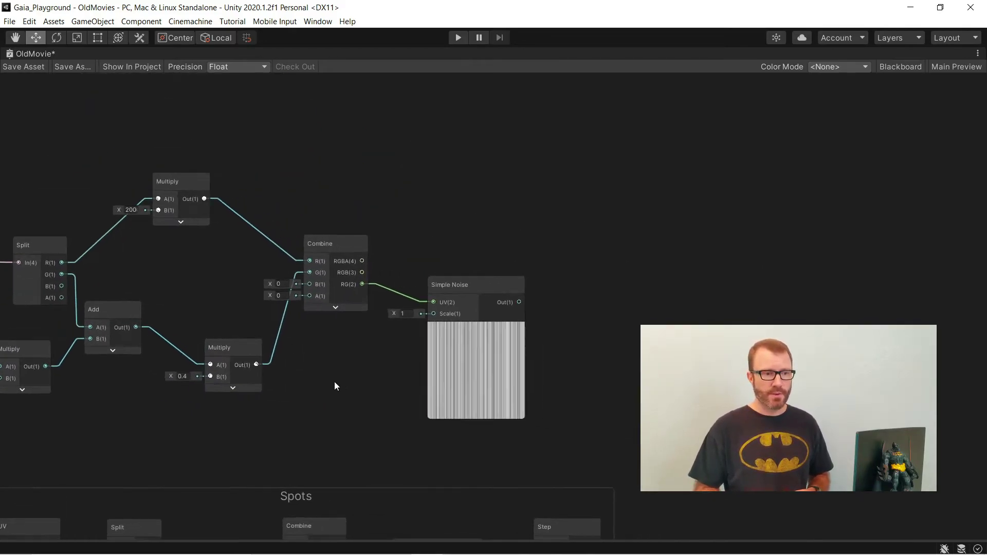
text(step)
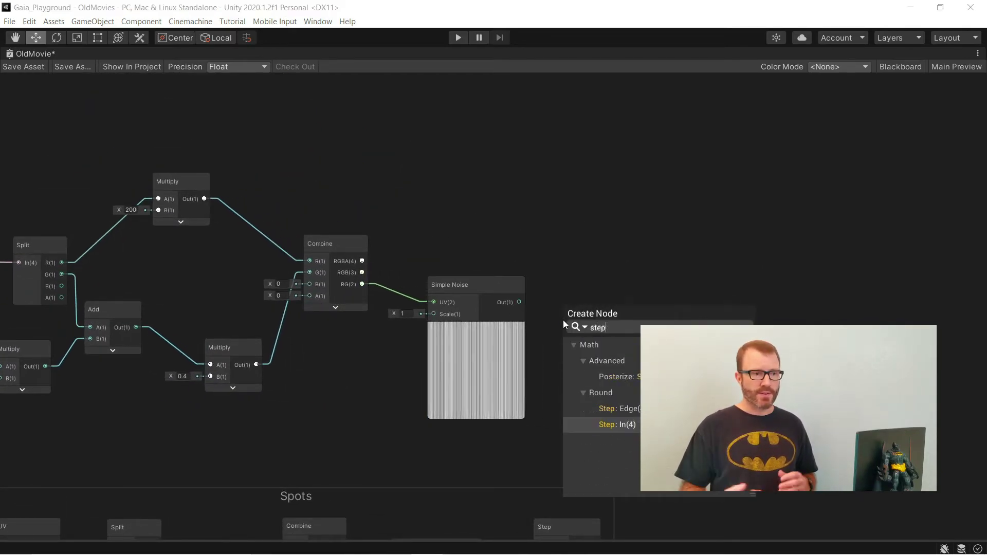
key(Return)
scroll(560, 322, up, 3)
click(503, 316)
text(0.5)
middle_drag(525, 351, 503, 350)
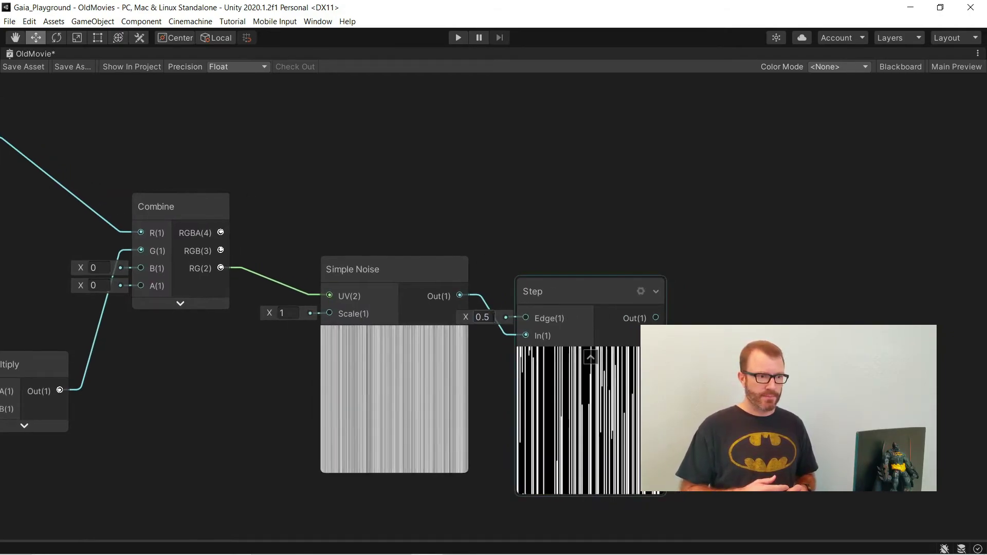
text(2)
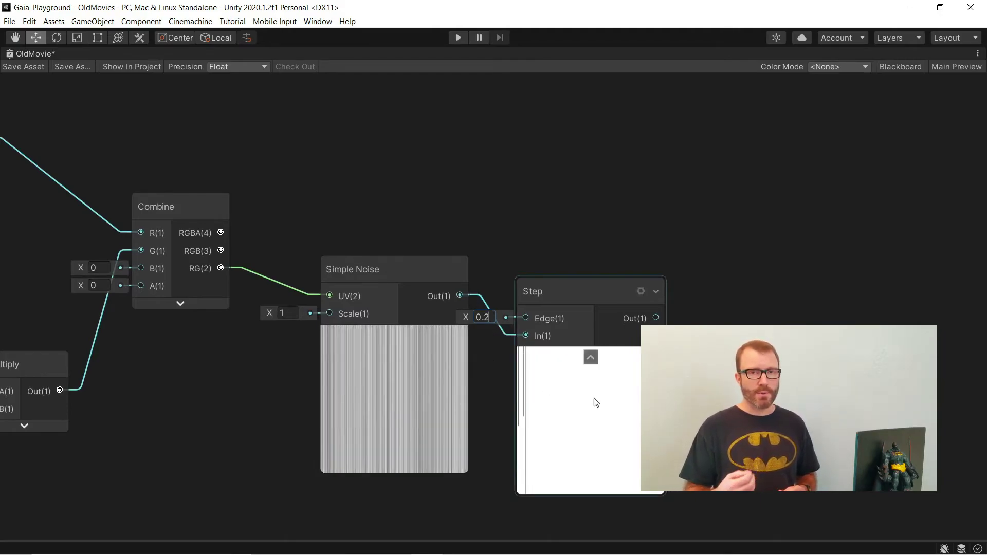
Multiply the lines Step with the spots mask and feed it into the final Multiply
scroll(499, 426, down, 2)
middle_drag(663, 434, 494, 320)
scroll(495, 323, down, 3)
click(428, 275)
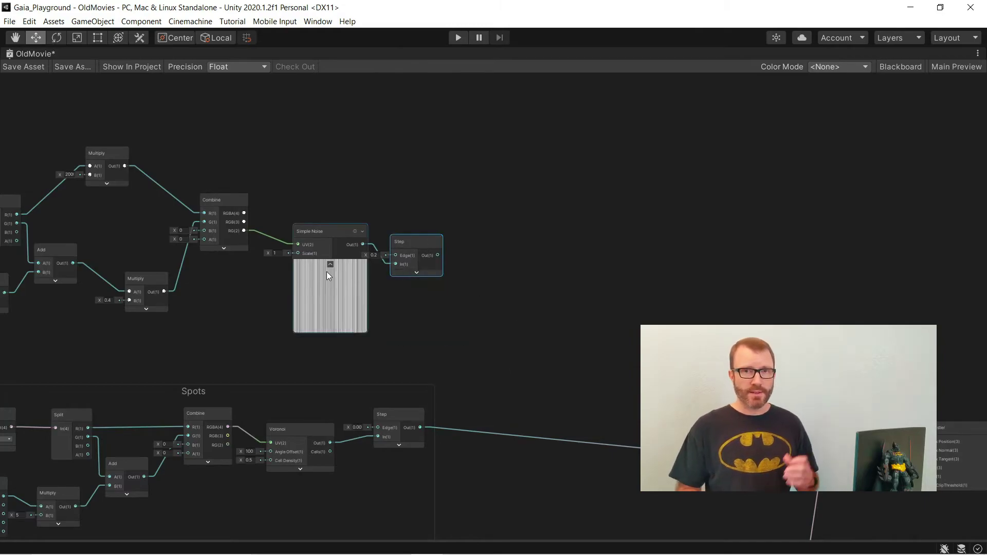
click(330, 264)
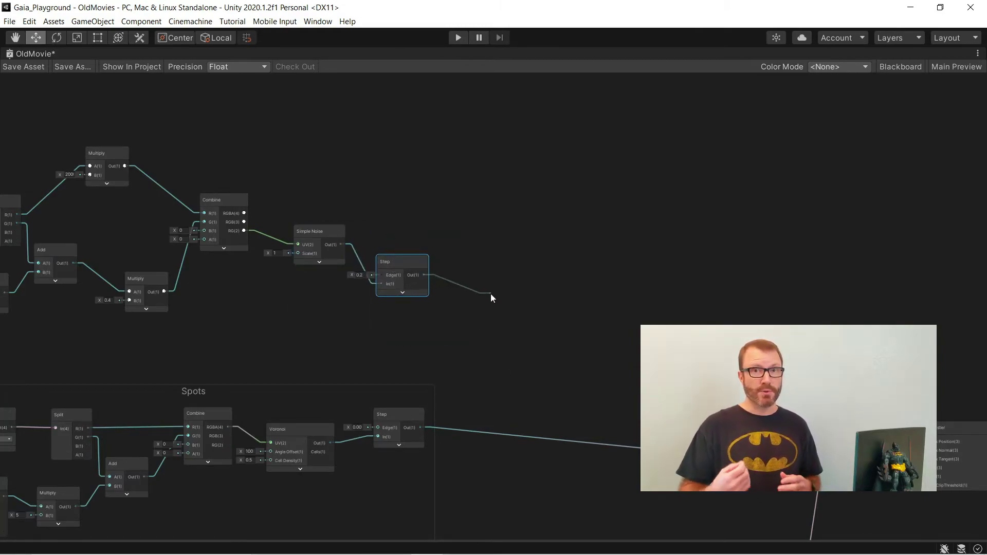
drag(490, 294, 490, 294)
text(mult)
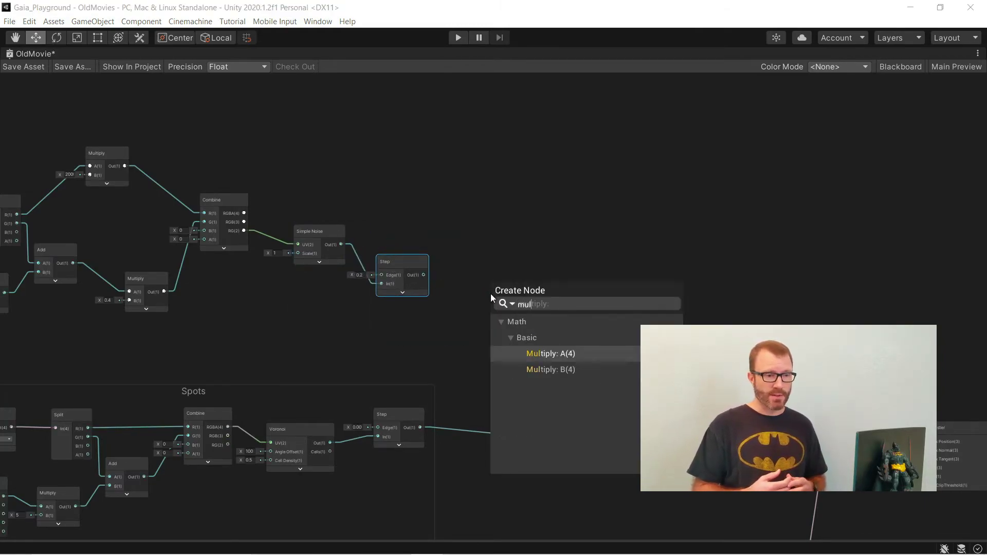
key(Return)
drag(420, 427, 490, 314)
drag(554, 304, 834, 464)
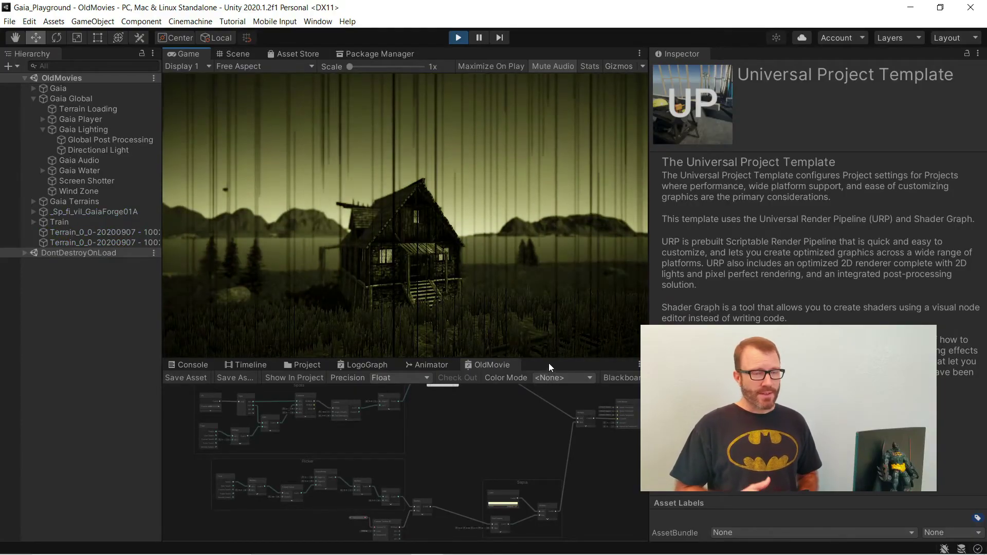
Lower the vertical-lines Step edge from 0.2 to 0.1 and save the graph
scroll(464, 461, up, 5)
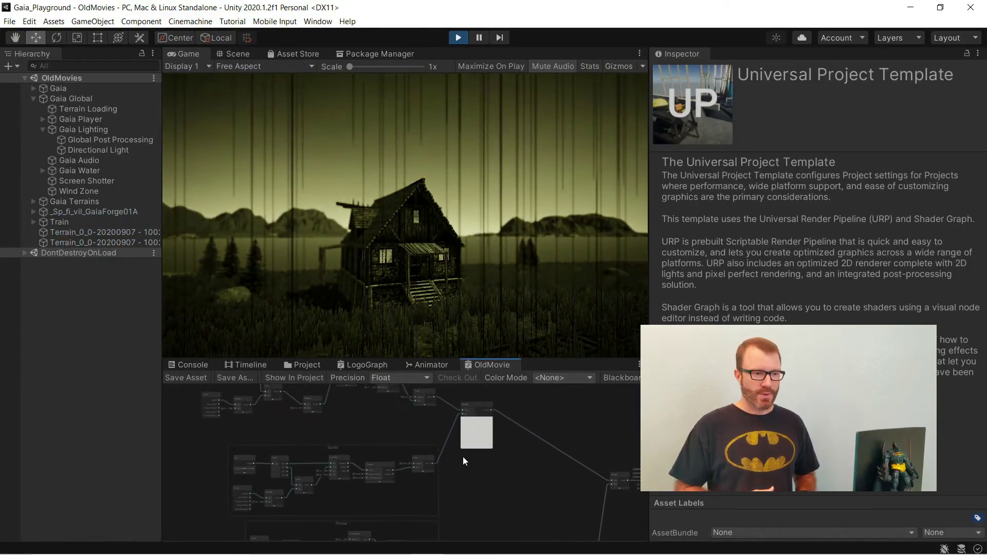
scroll(463, 416, up, 2)
scroll(403, 420, up, 6)
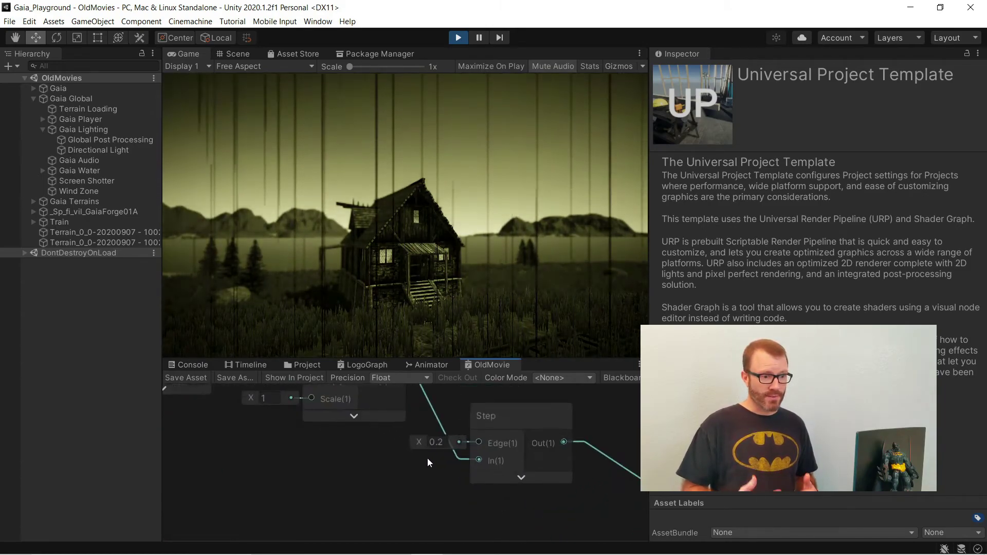
scroll(424, 447, up, 2)
click(463, 434)
click(466, 435)
key(BackSpace)
text(1)
click(186, 379)
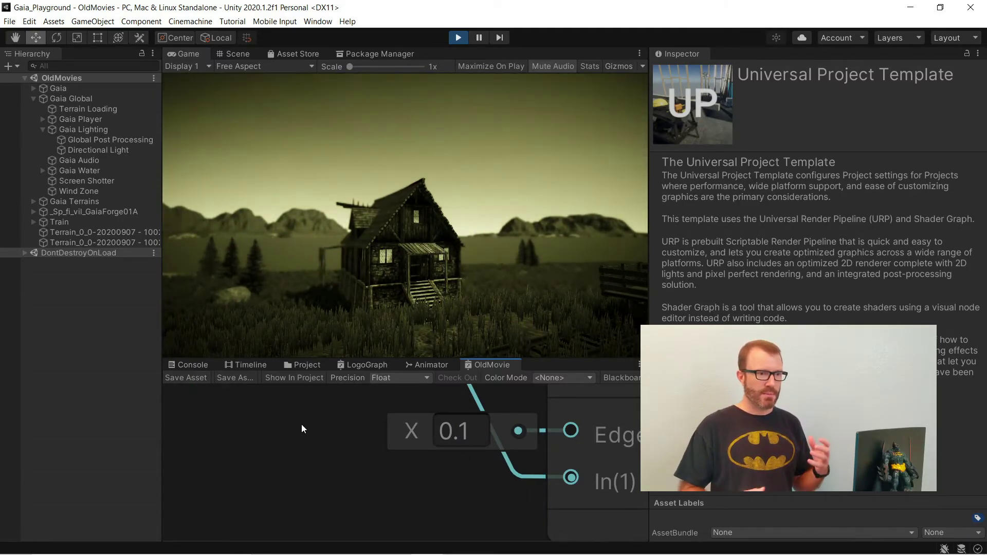
click(475, 436)
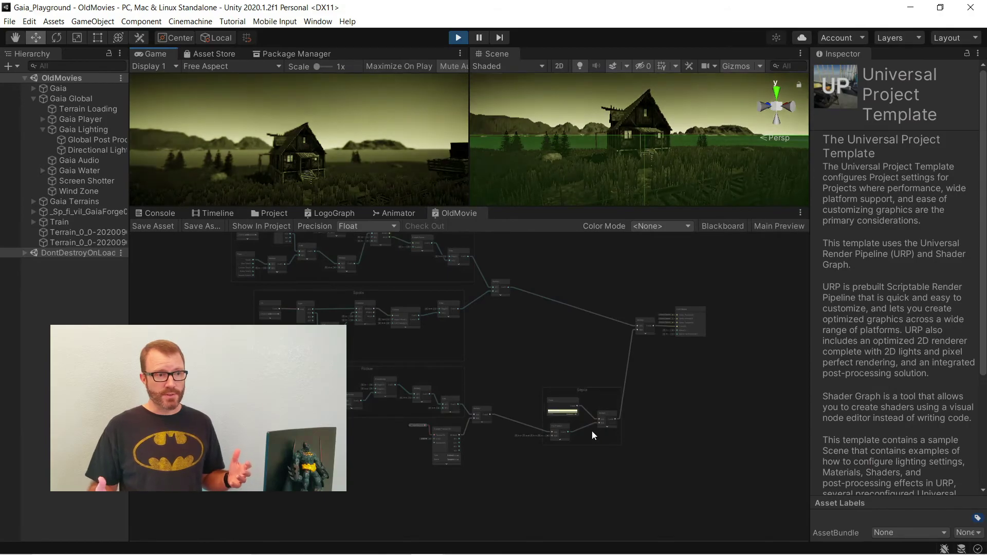
Change the Sepia Color to white (FFFFFF) and save the graph
scroll(591, 430, up, 5)
click(533, 384)
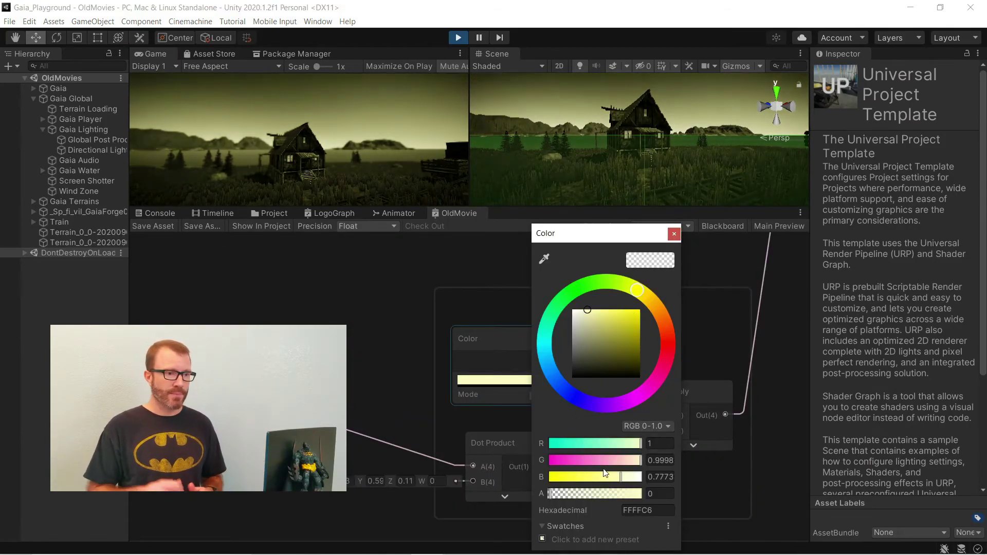
click(673, 234)
click(152, 224)
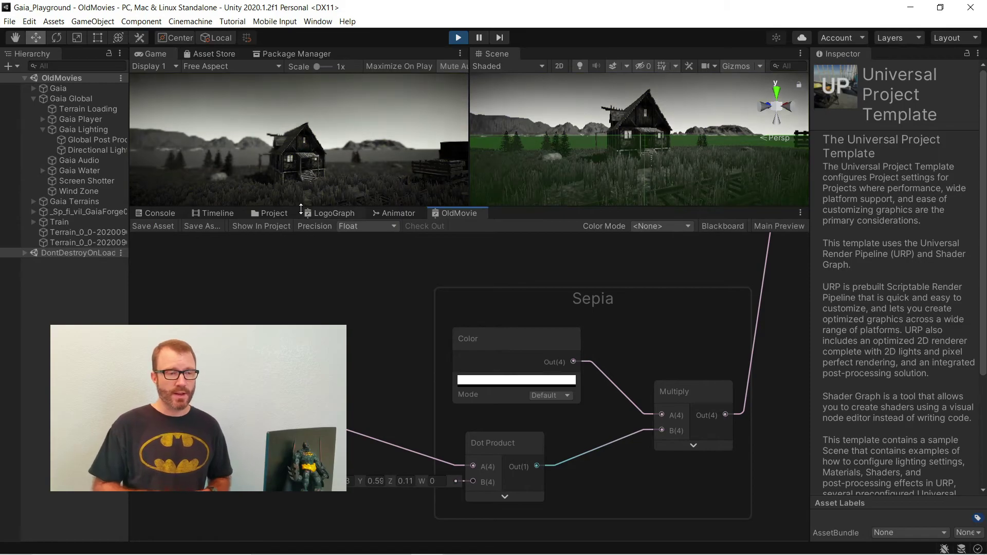
middle_drag(332, 257, 293, 385)
Add a One Minus node after the lines Multiply output
scroll(218, 246, up, 3)
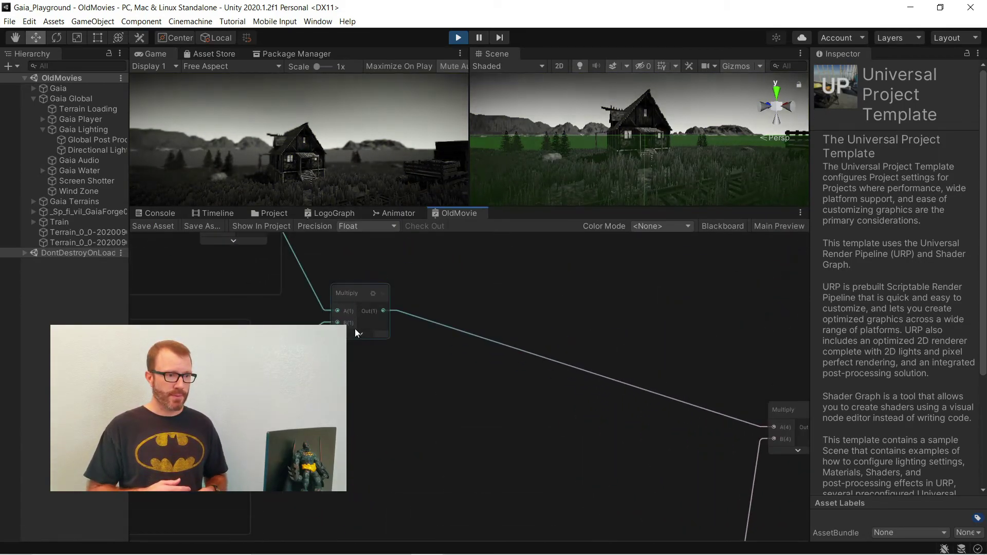
click(361, 335)
middle_drag(361, 337, 407, 358)
key(space)
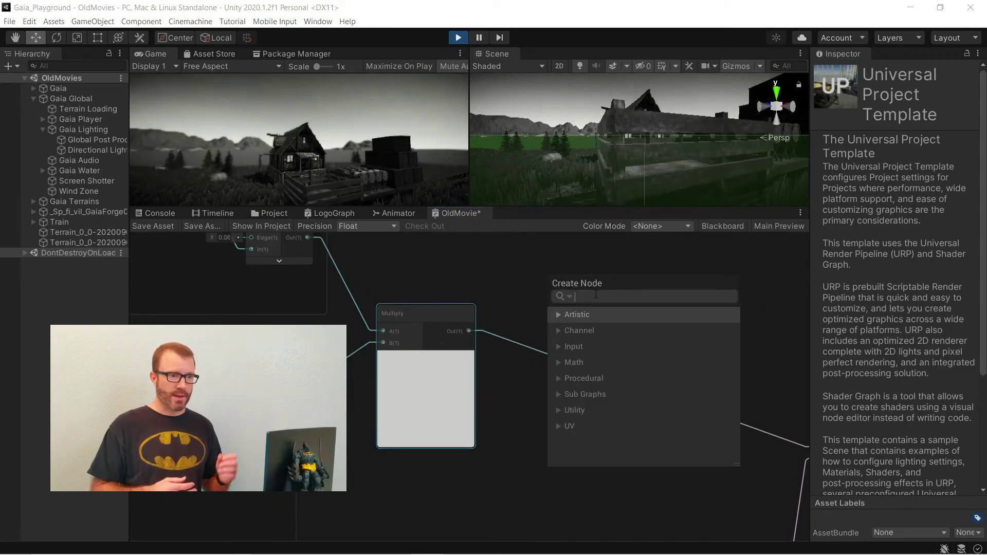
text(one minus)
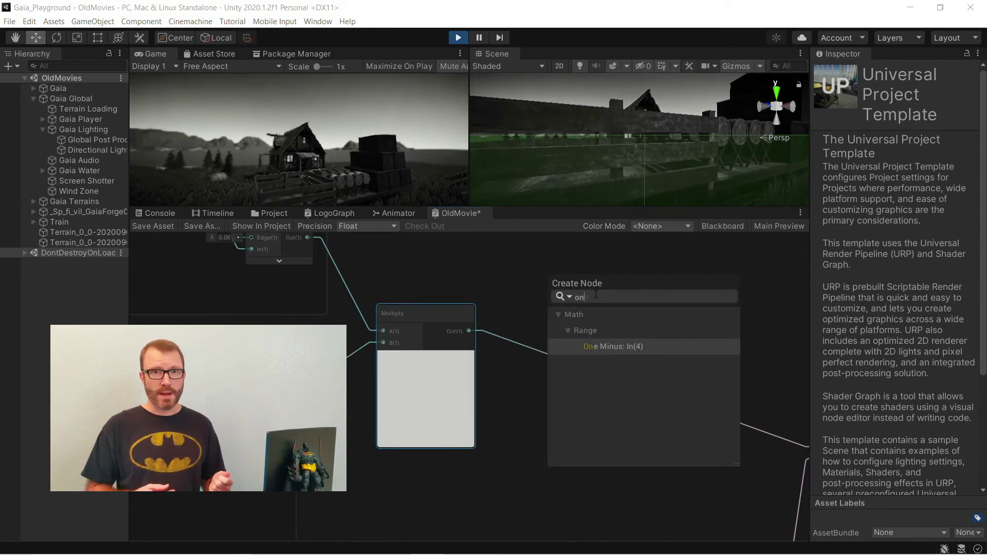
key(Return)
Feed One Minus into a new Add node and move the image wire into its B input
drag(633, 298, 686, 303)
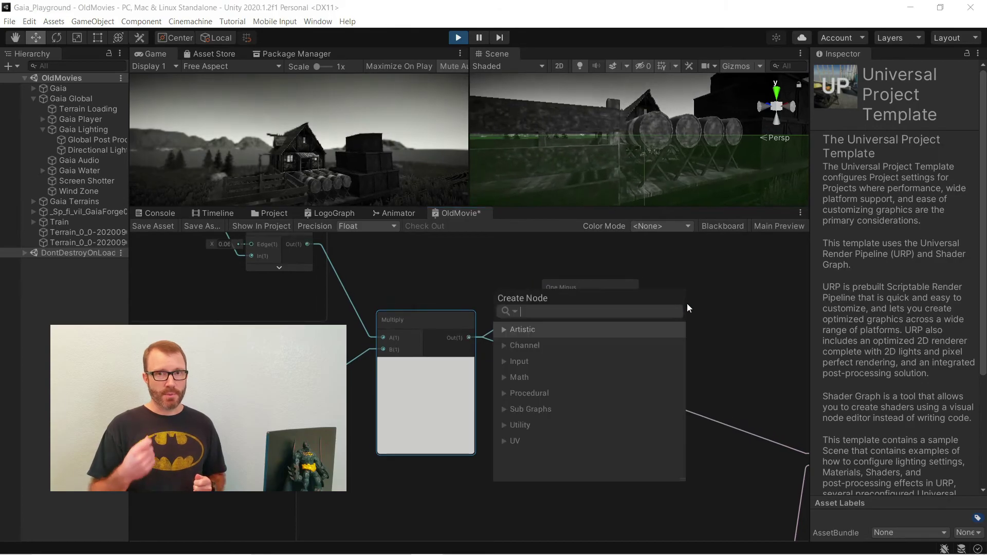
text(add)
key(Return)
middle_drag(797, 372, 591, 429)
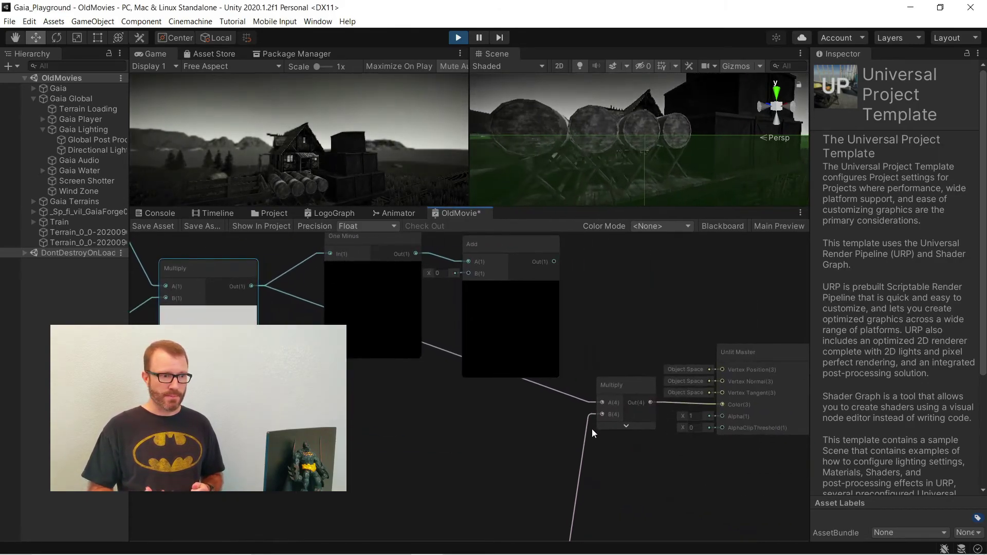
drag(505, 285, 610, 299)
drag(588, 463, 595, 343)
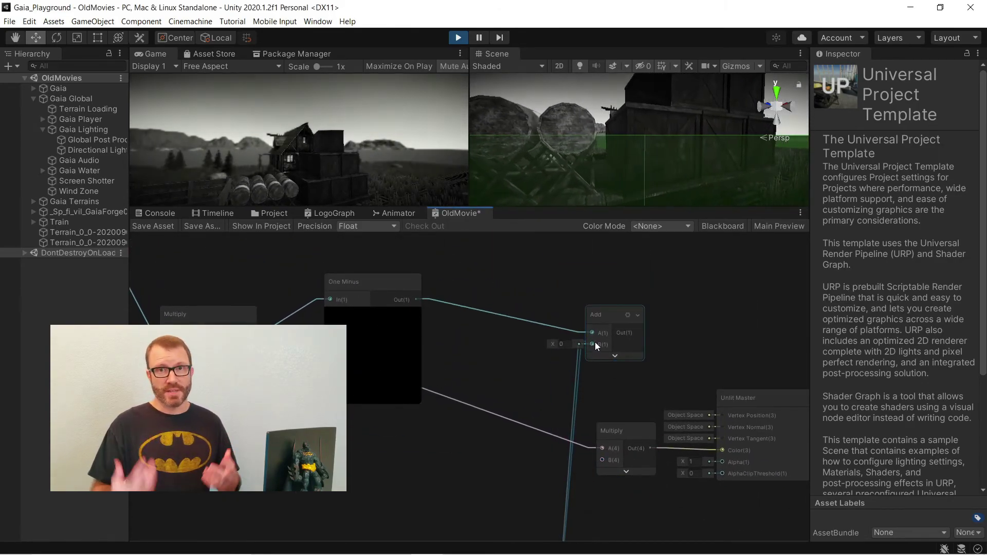